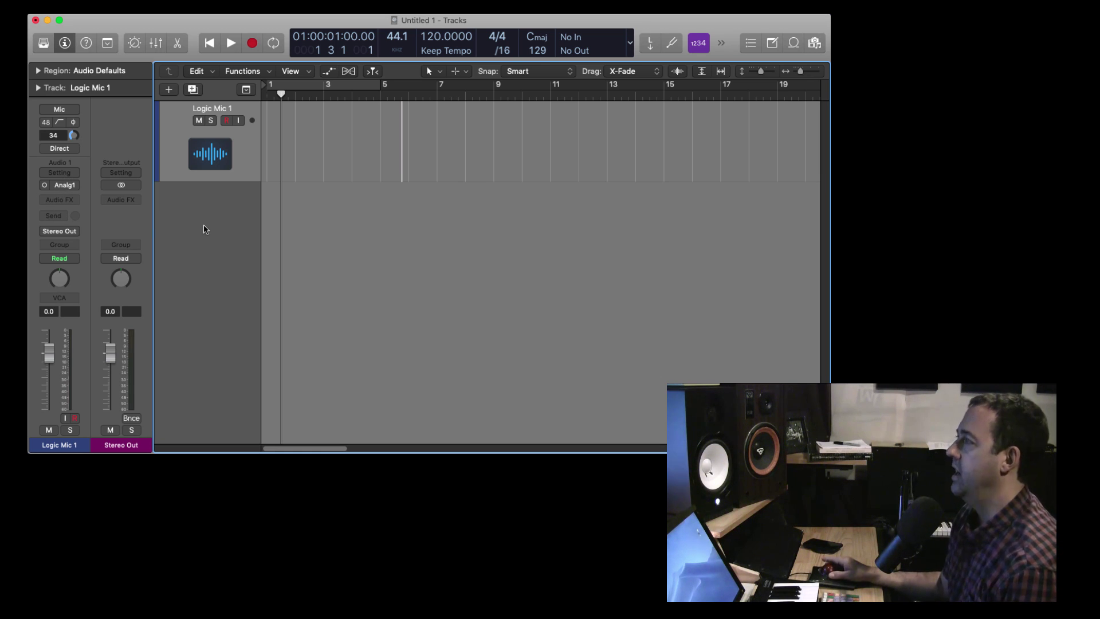
In Apogee Control, put ModEQ 6 in Analog 1's FX Rack, then go back to Logic Pro.
key("super+Tab")
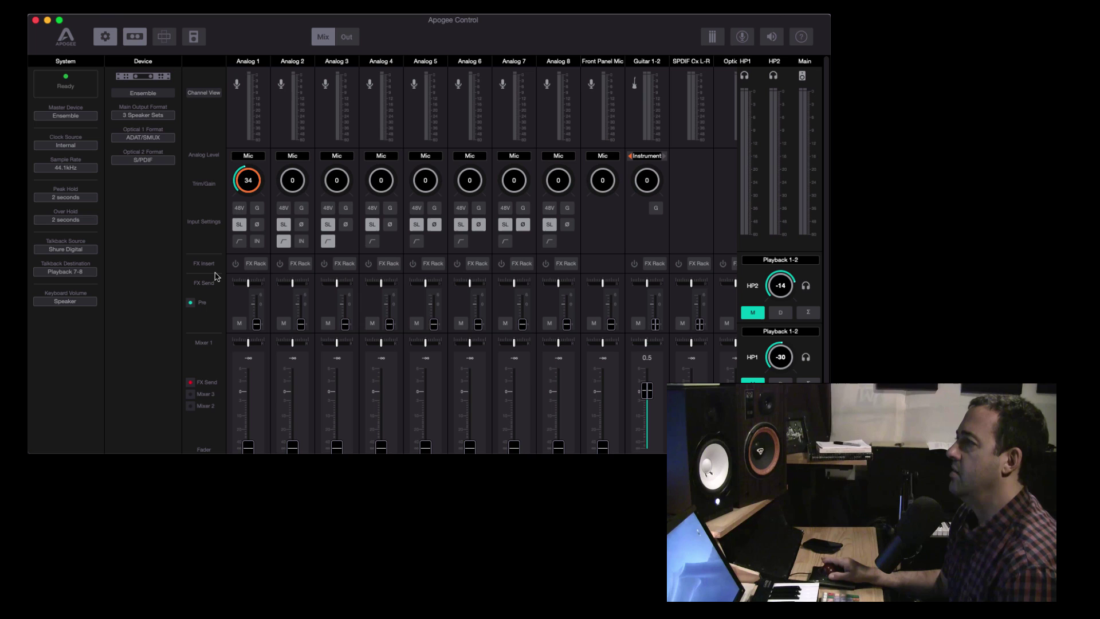
left_click(256, 265)
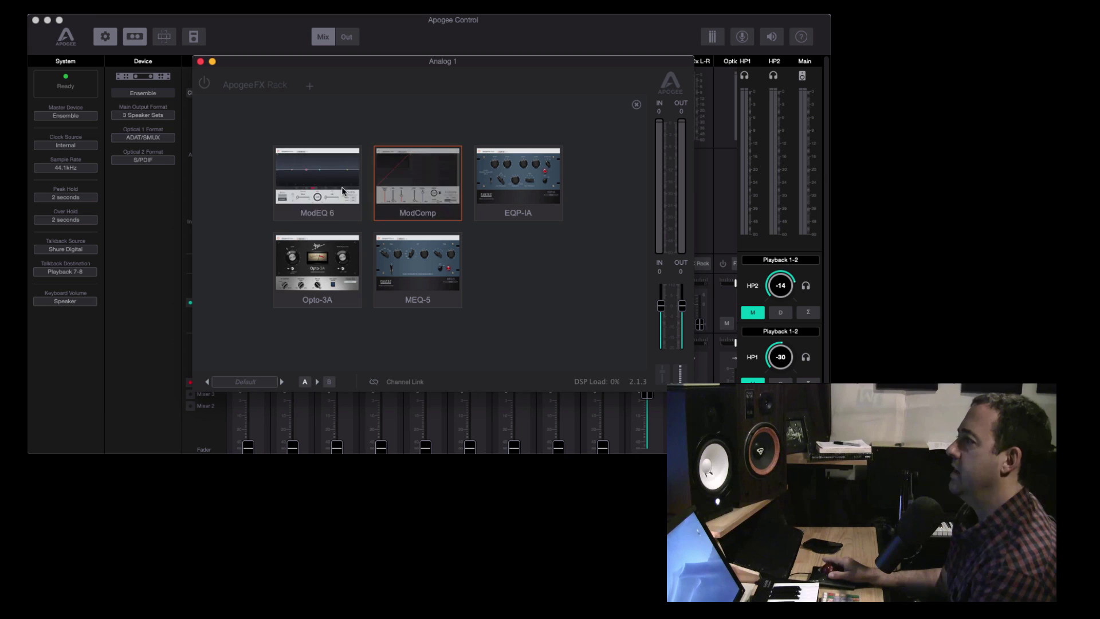
left_click(297, 168)
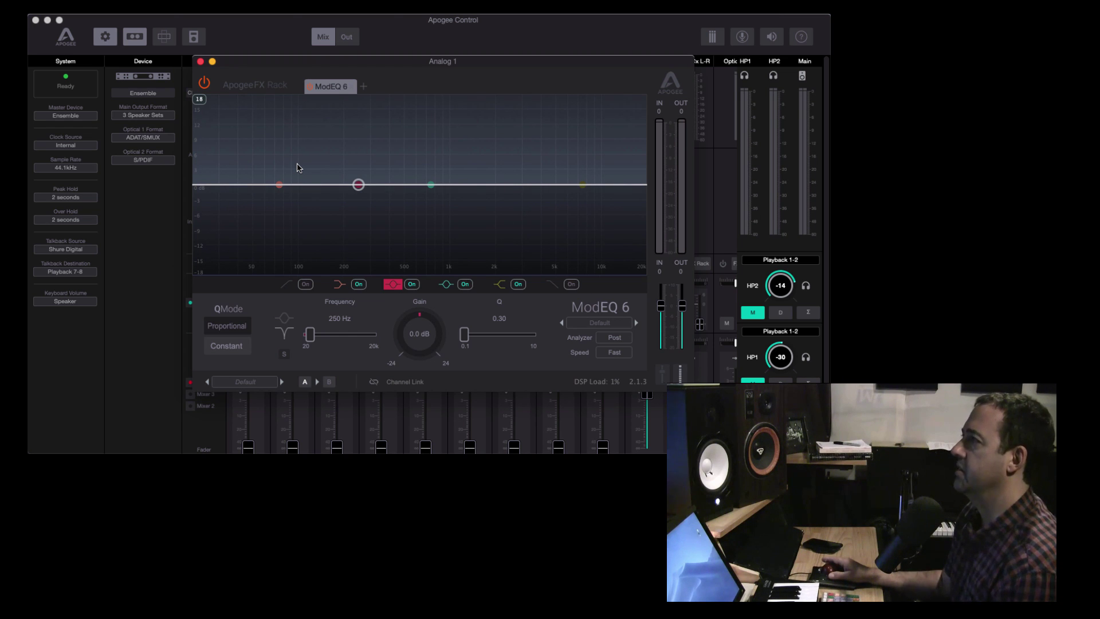
key("super+Tab")
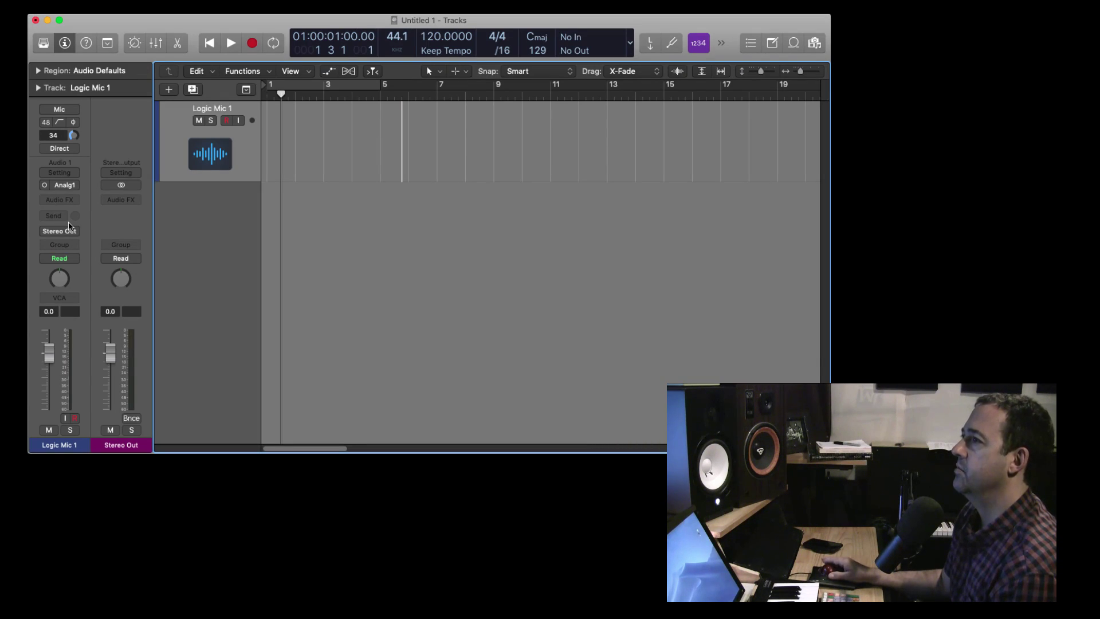
Add Apogee FX Rack (Mono) to Logic Mic 1's Audio FX slot and load ModEQ 6 in it.
left_click(67, 199)
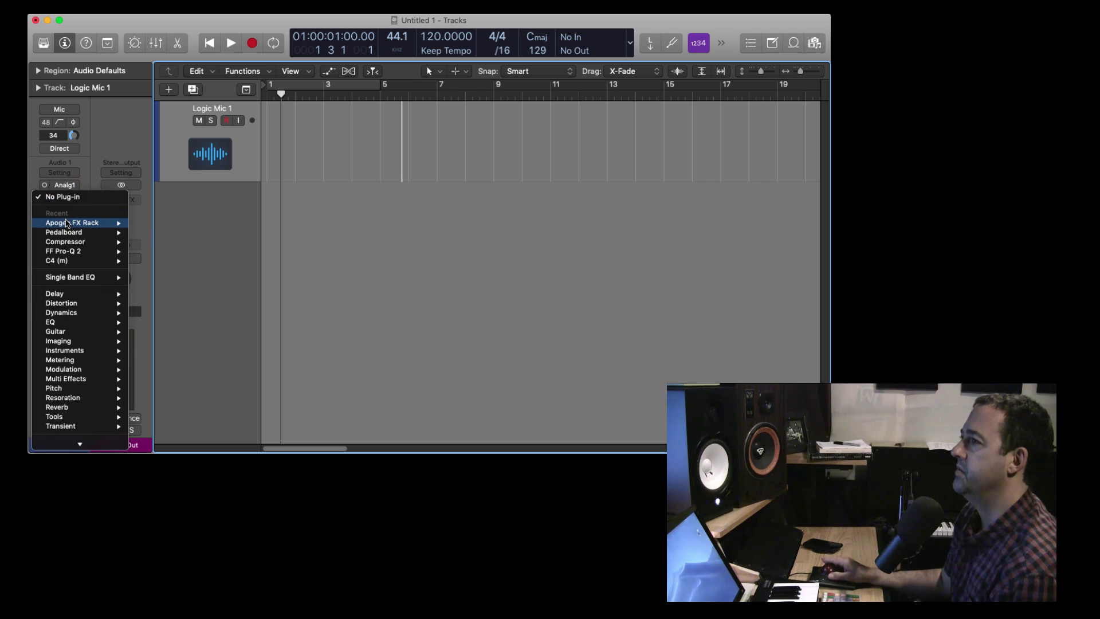
mouse_move(67, 224)
left_click(151, 222)
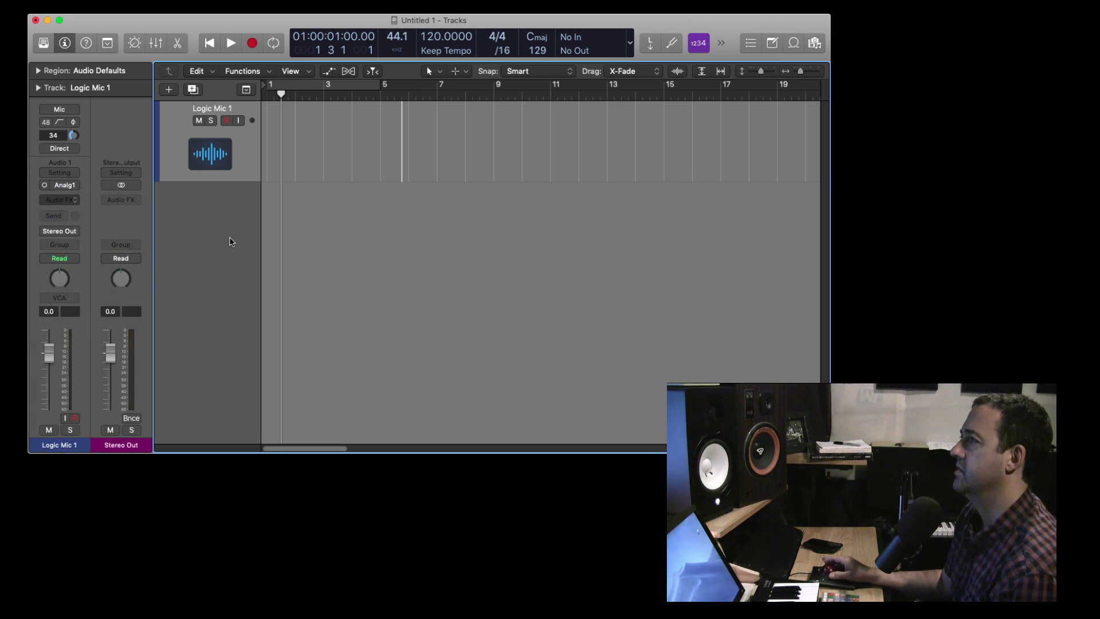
left_click_drag(359, 35, 523, 24)
left_click(335, 181)
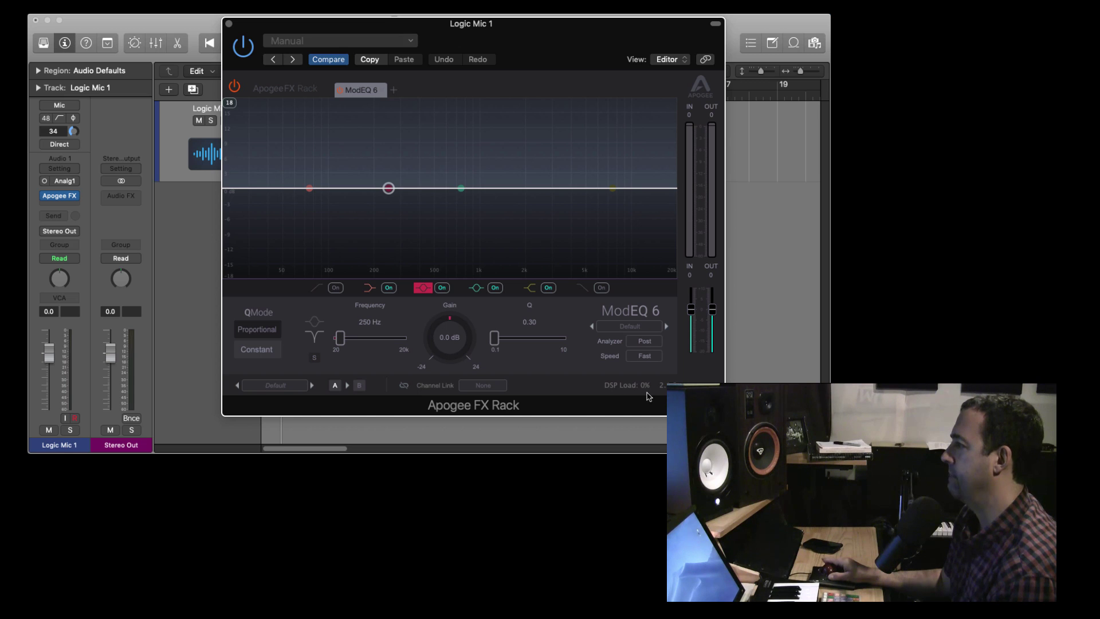
Set the FX Rack's Channel Link to Analog 1 and confirm the link is kept.
left_click(483, 385)
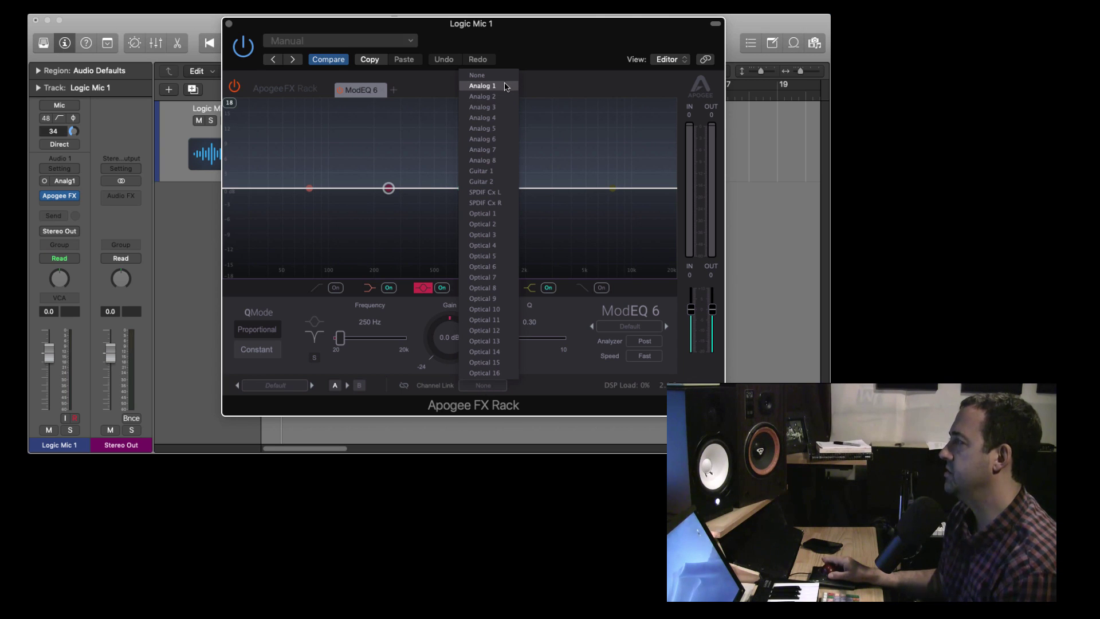
left_click(504, 87)
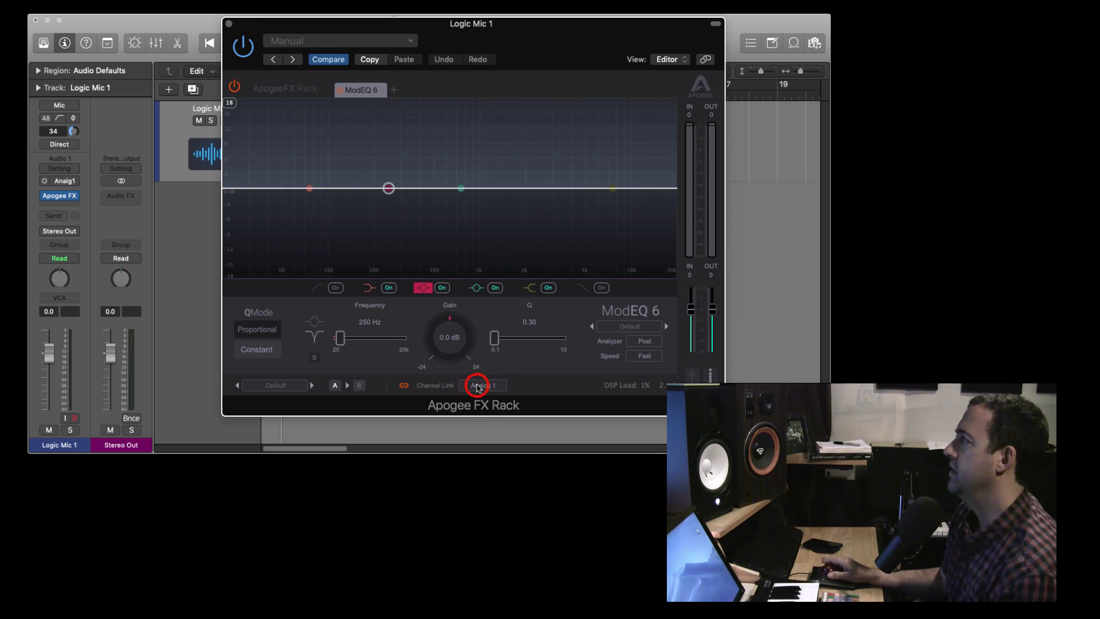
left_click(479, 386)
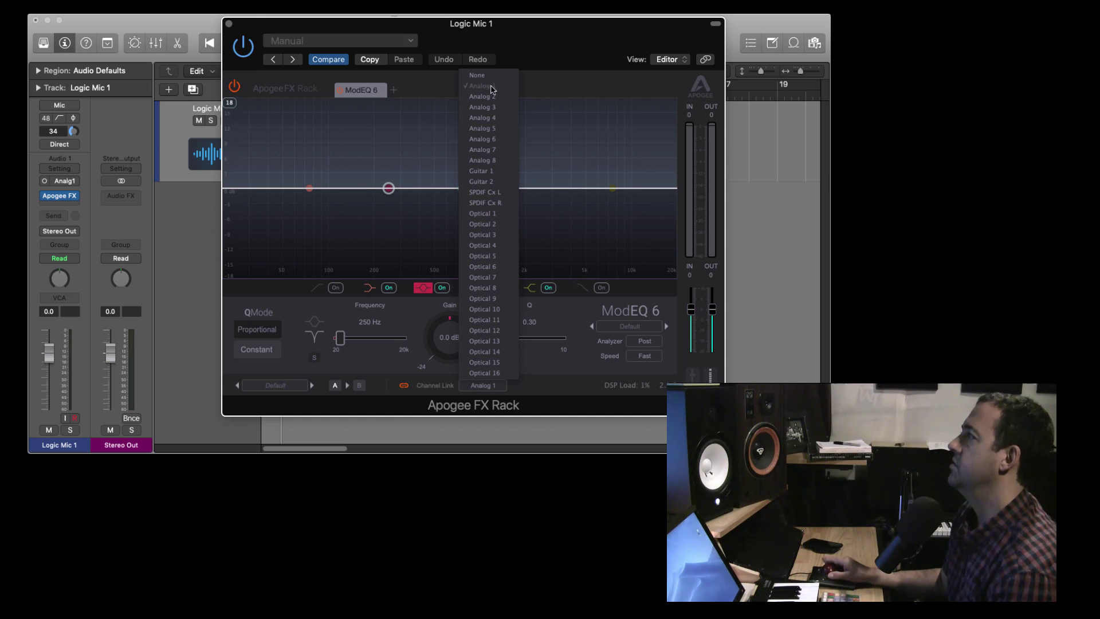
left_click(535, 83)
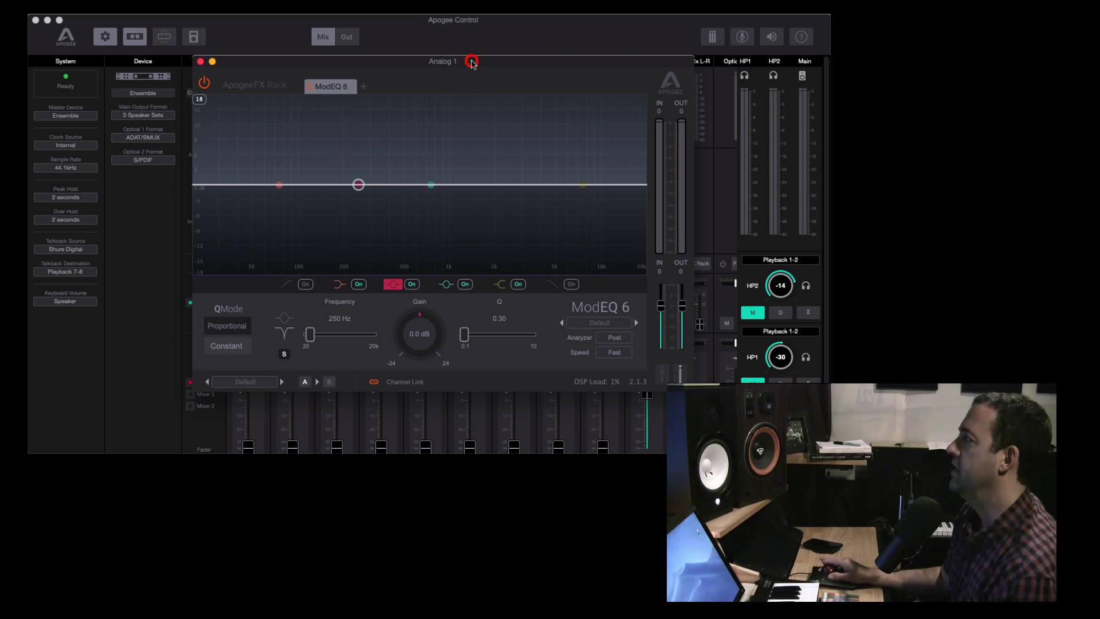
Enable Analog 1's ModEQ 6 low-cut band and raise its frequency to about 253 Hz.
left_click_drag(472, 59, 357, 62)
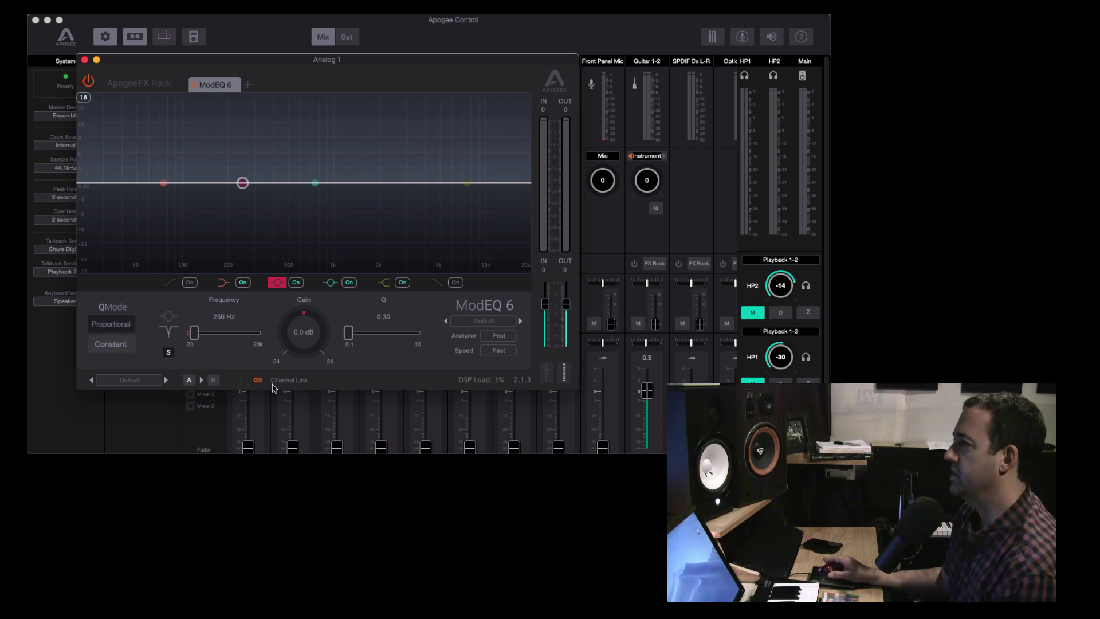
left_click(191, 282)
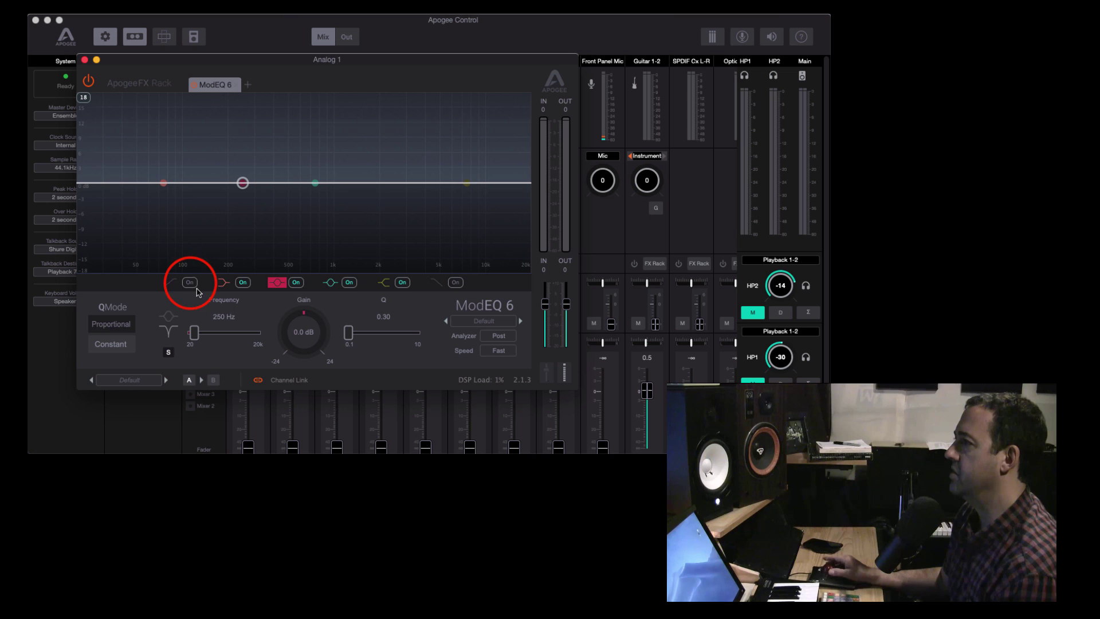
left_click(170, 282)
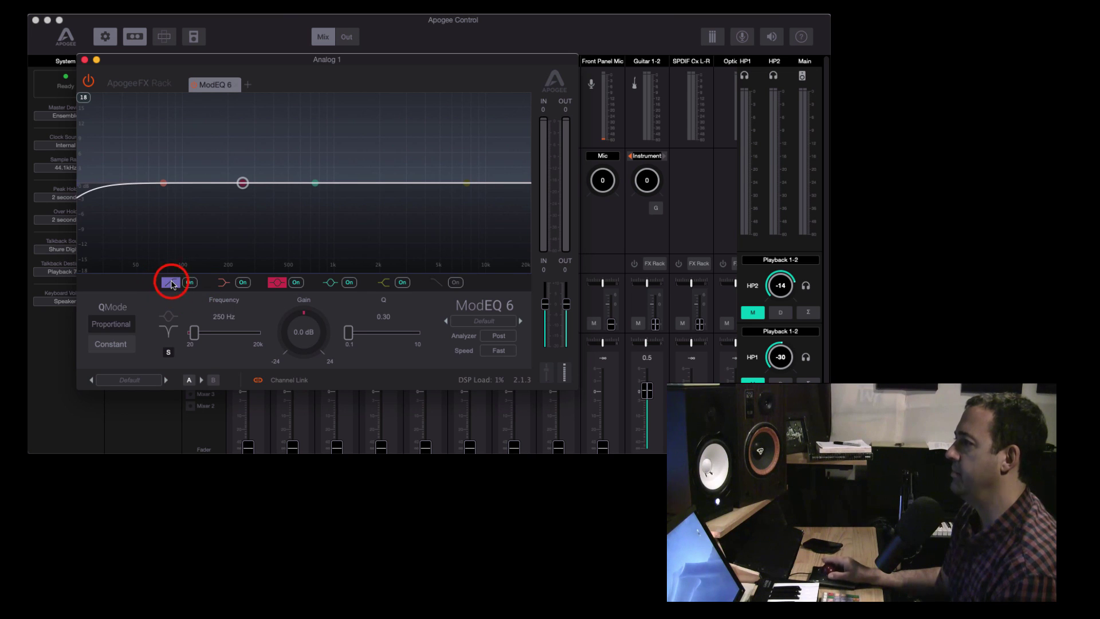
left_click_drag(188, 332, 250, 338)
Check the mirrored low cut in Logic's linked rack, then close the Apogee Control mixer window.
key("super+w")
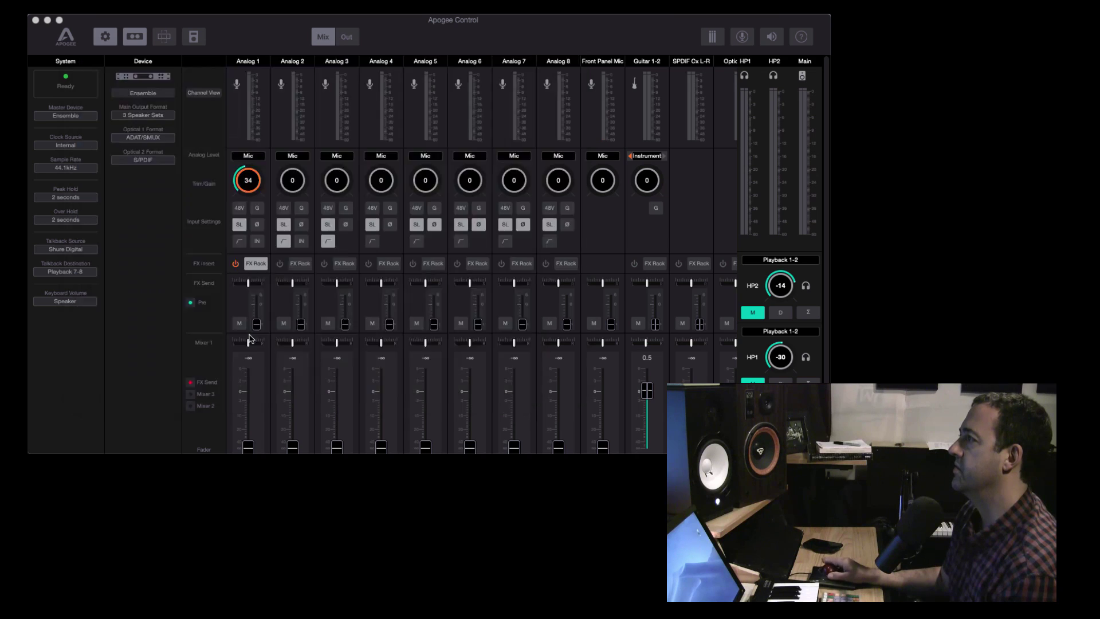
key("super+Tab")
left_click(316, 288)
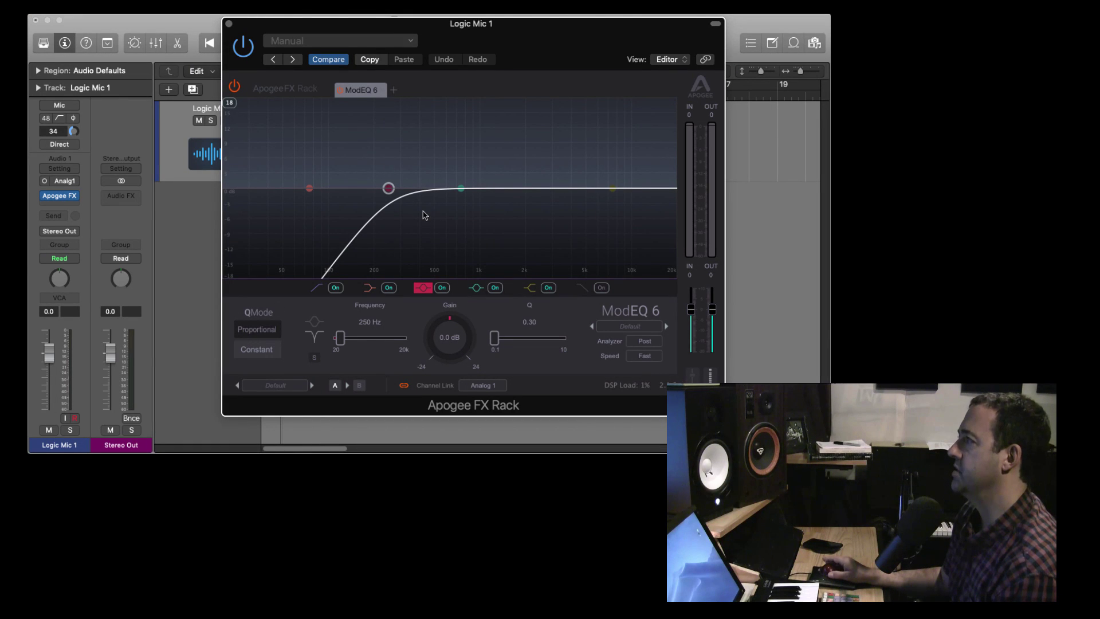
key("super+Tab")
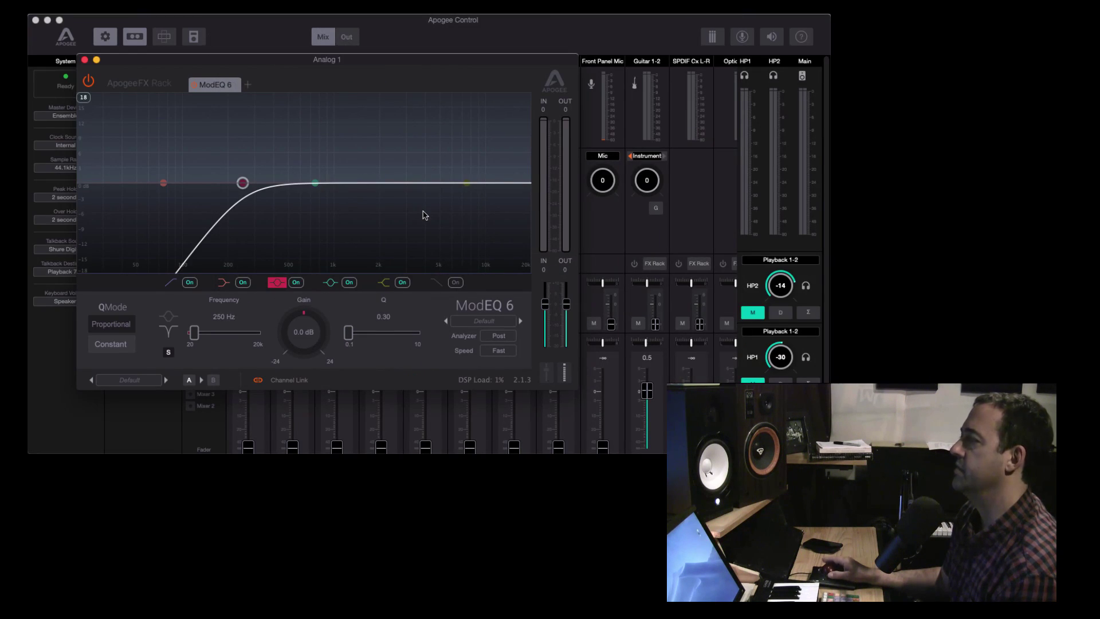
left_click_drag(177, 62, 161, 58)
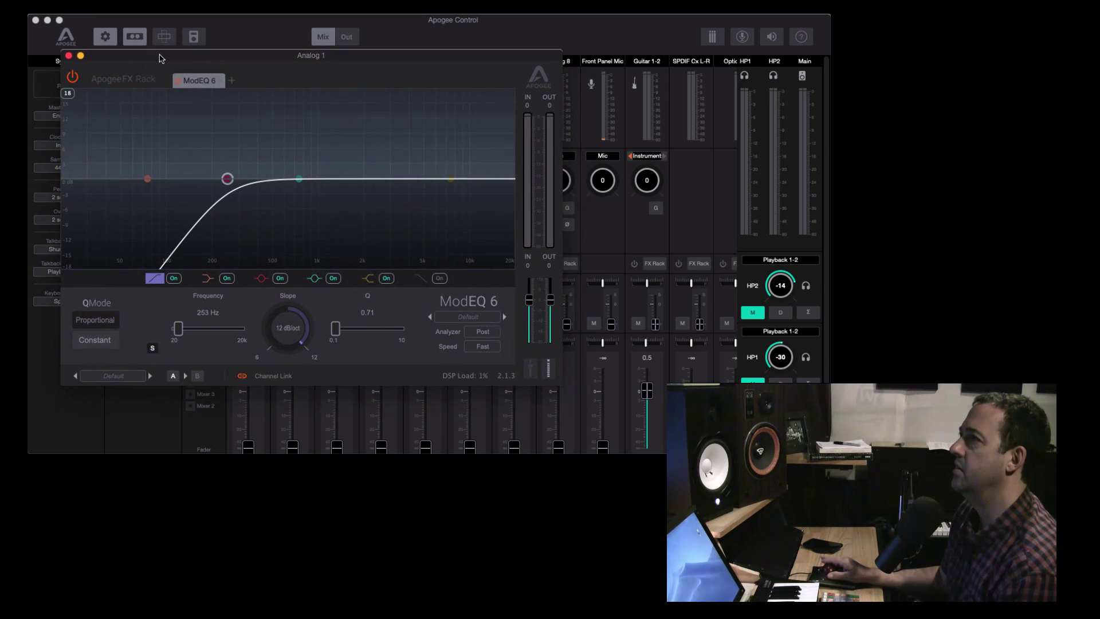
left_click(35, 21)
left_click(263, 31)
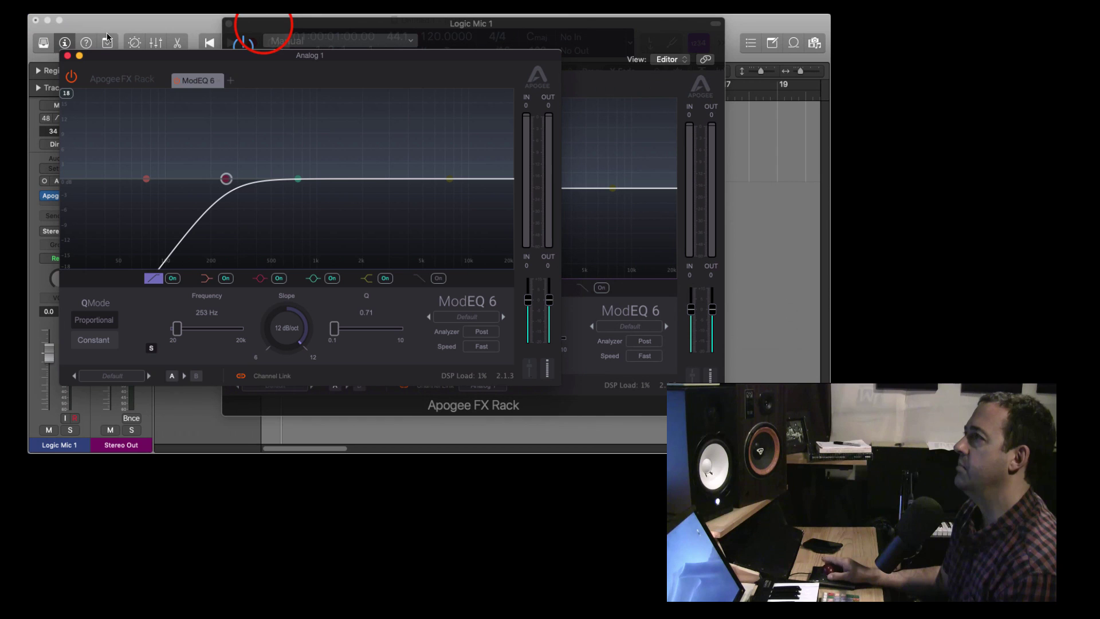
left_click_drag(264, 31, 454, 46)
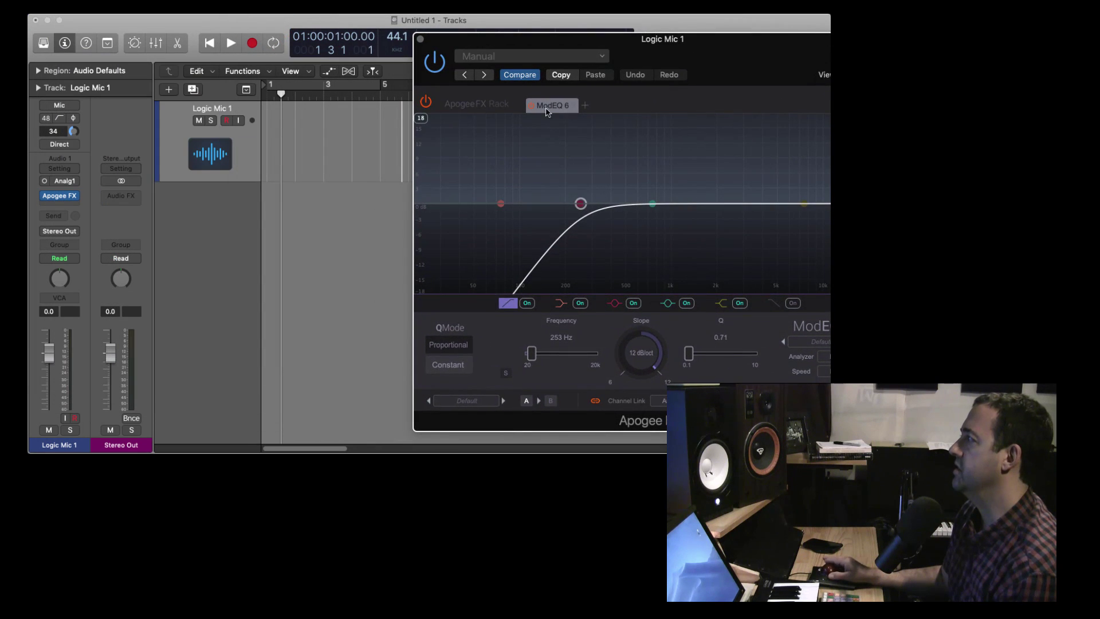
Move the ModEQ 6 peak band to about 115 Hz and lower the high-pass to 81 Hz.
left_click(579, 202)
left_click_drag(577, 201, 528, 201)
left_click(506, 302)
left_click(530, 349)
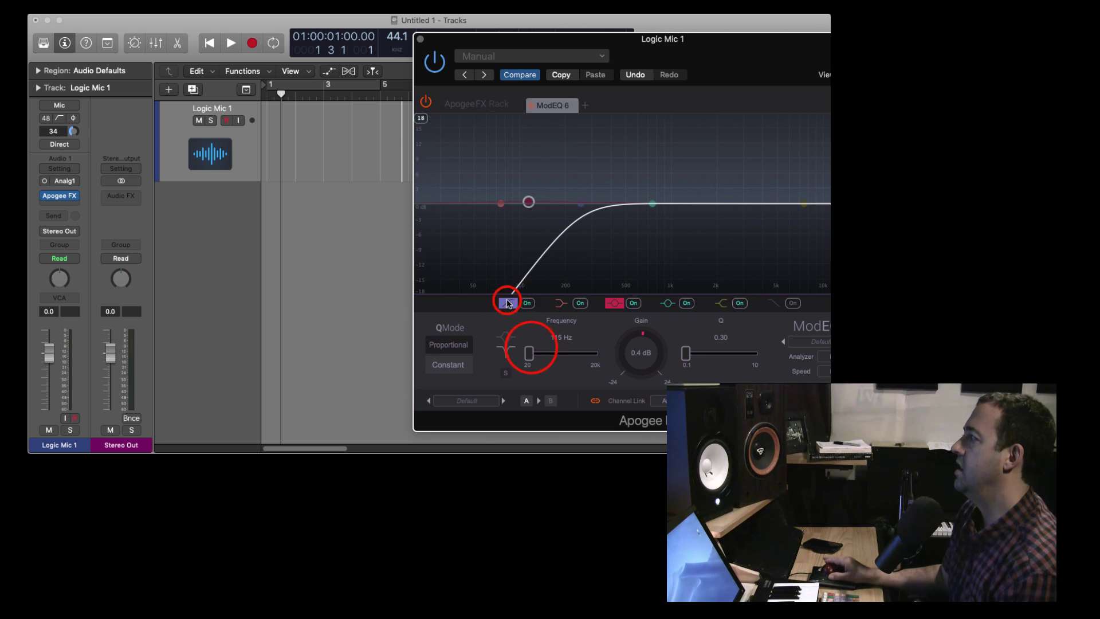
left_click_drag(530, 349, 502, 355)
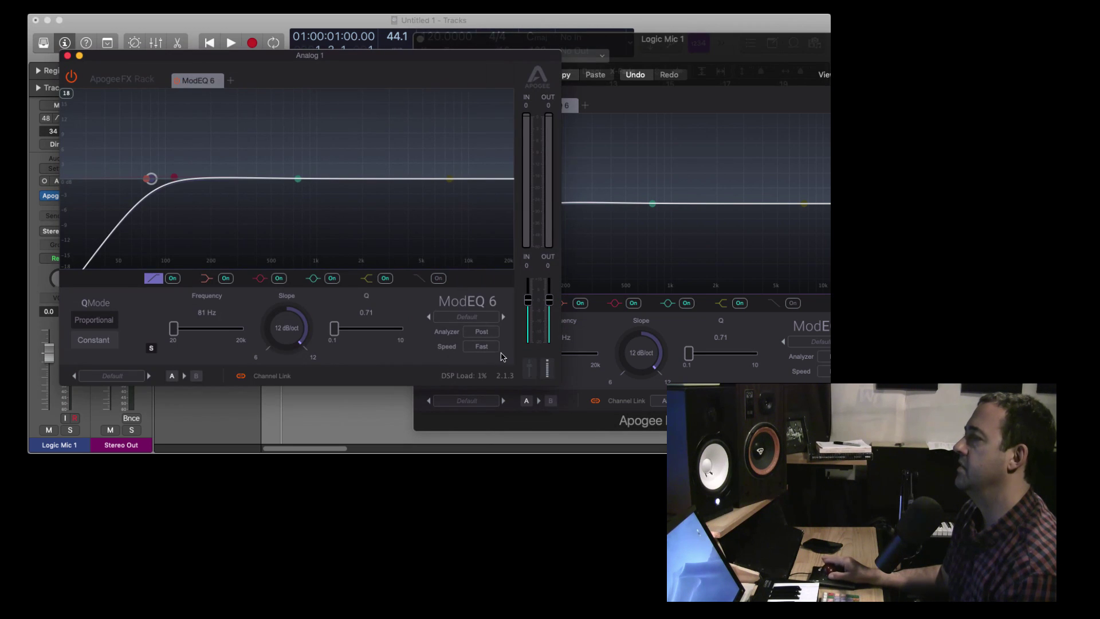
Arrange the Analog 1 and Logic Mic 1 rack windows side by side to compare the EQ.
left_click(306, 56)
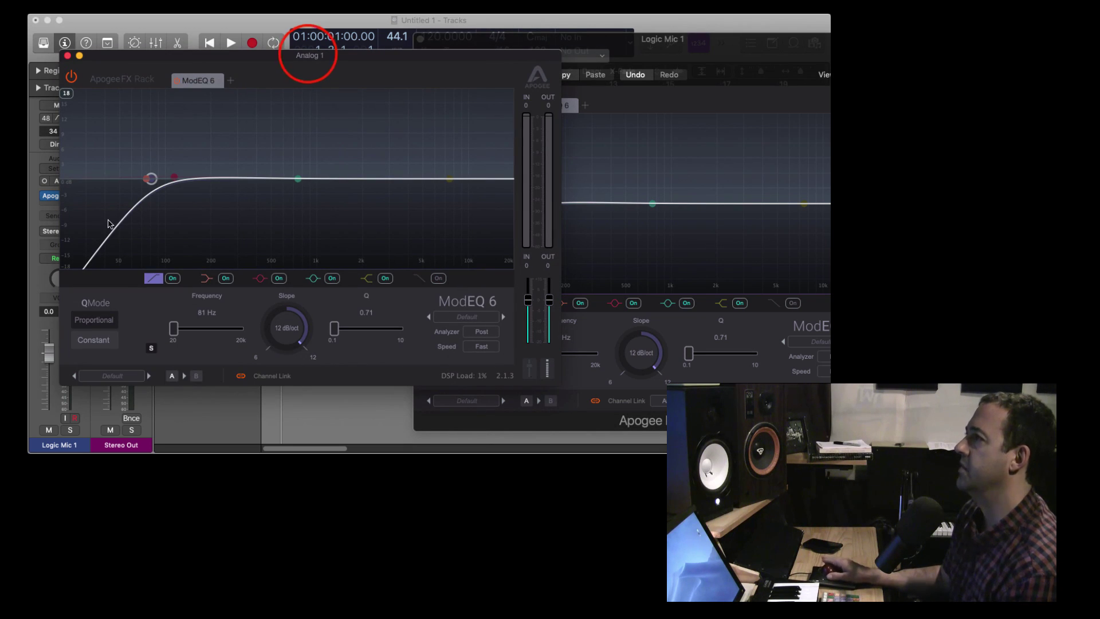
mouse_move(306, 56)
left_mouse_down()
mouse_move(275, 54)
mouse_move(286, 54)
left_mouse_up()
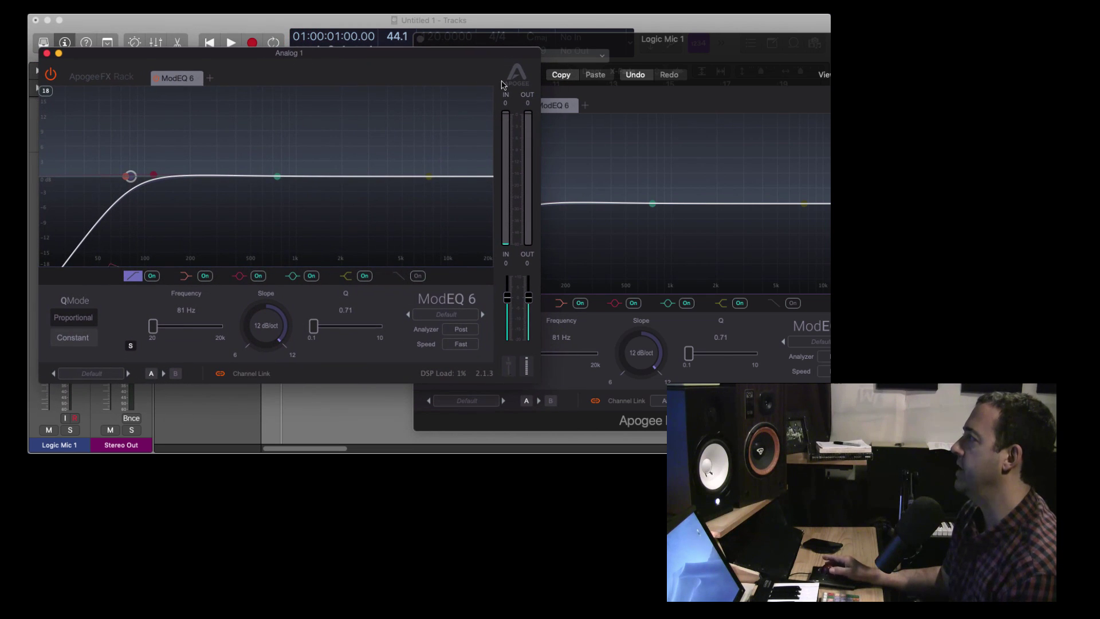
left_click(617, 99)
left_click(637, 38)
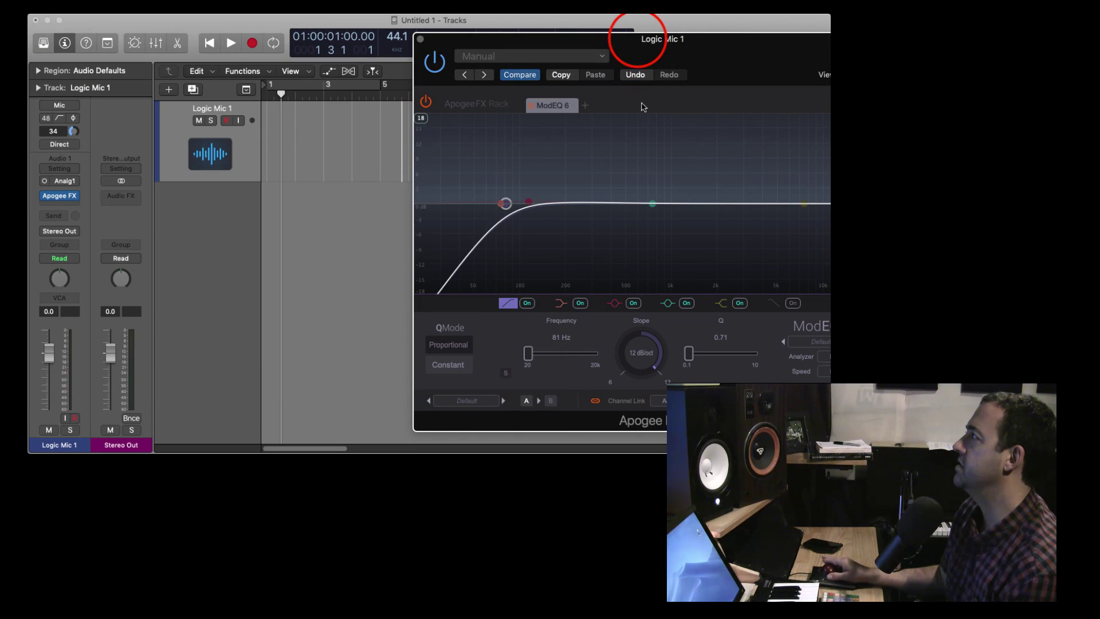
left_click_drag(638, 57, 457, 42)
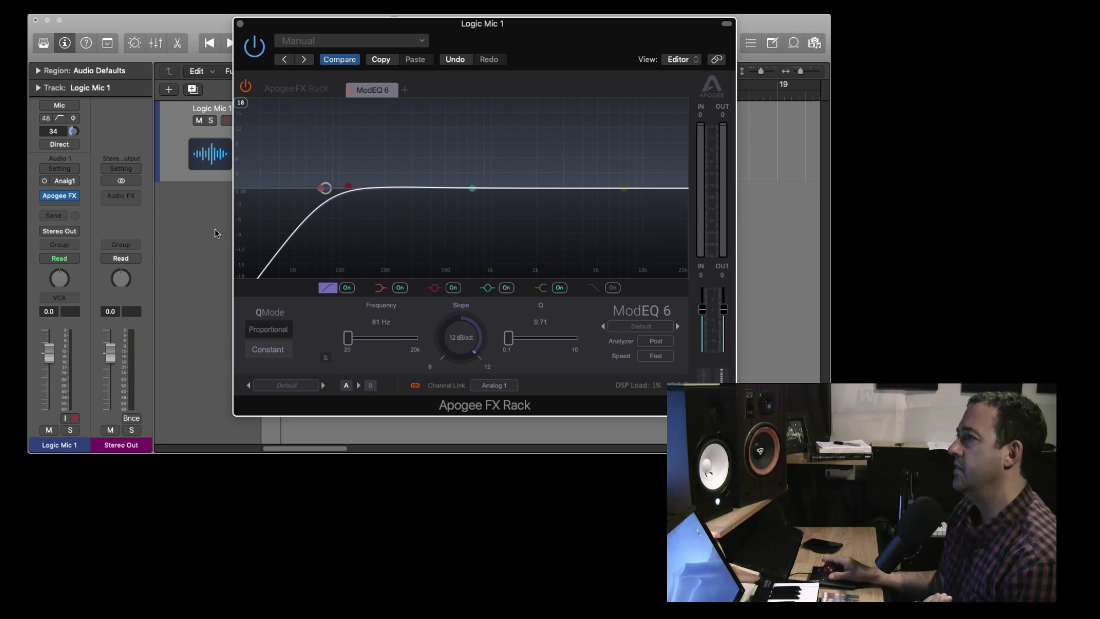
left_click(171, 233)
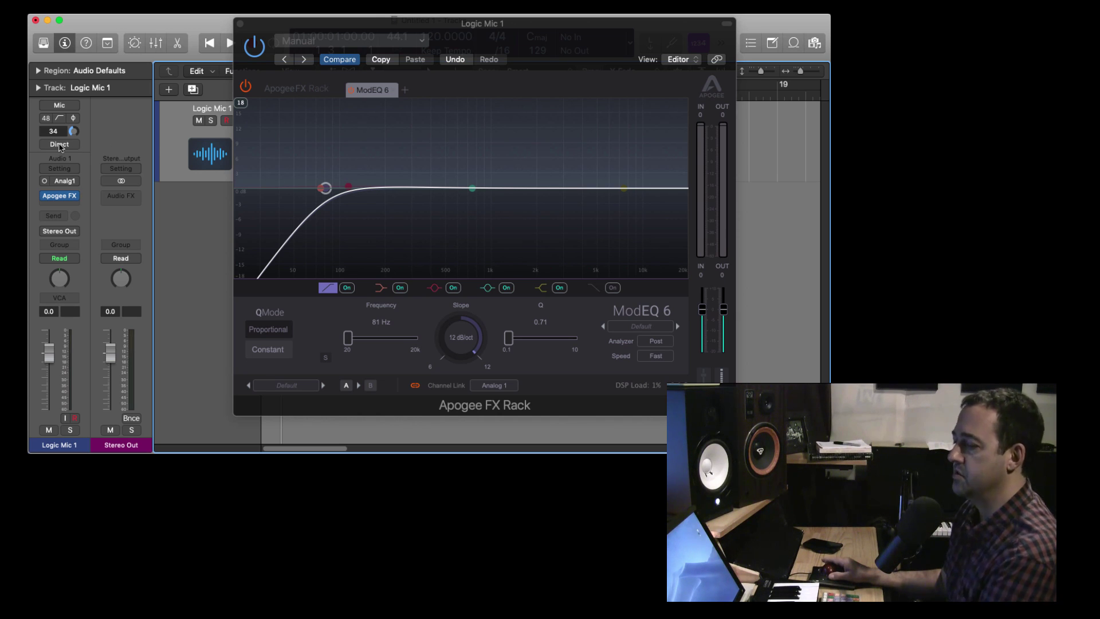
Enable Direct monitoring on the Logic Mic 1 channel strip.
left_click(59, 144)
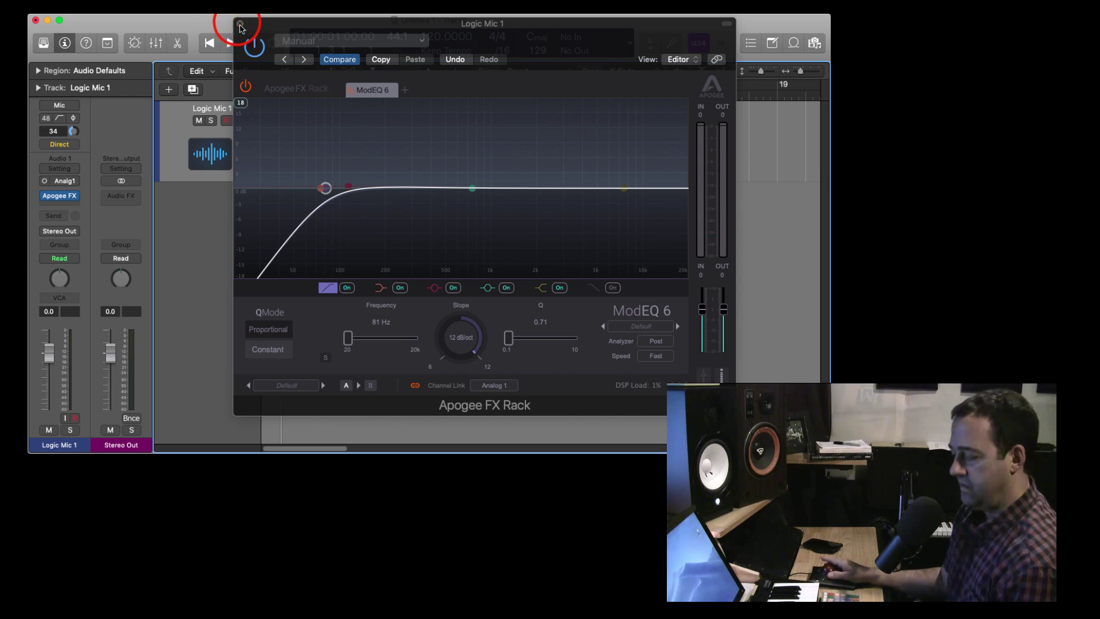
Add ModComp after ModEQ 6 on Analog 1 with threshold about -20.8 dB, then close the rack.
left_click(240, 26)
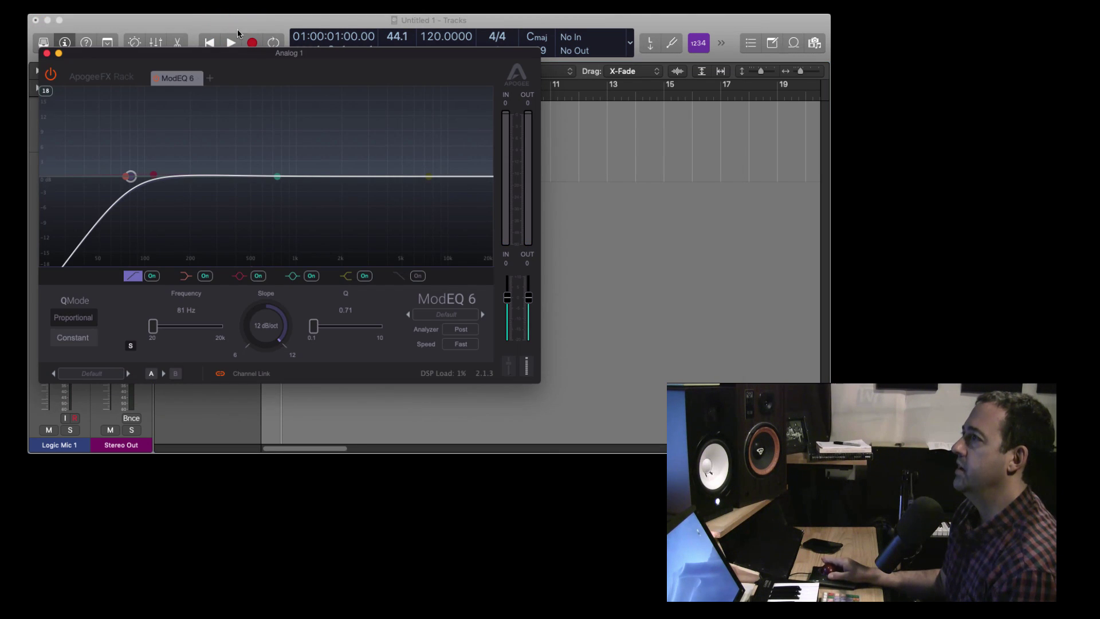
left_click_drag(272, 69, 390, 66)
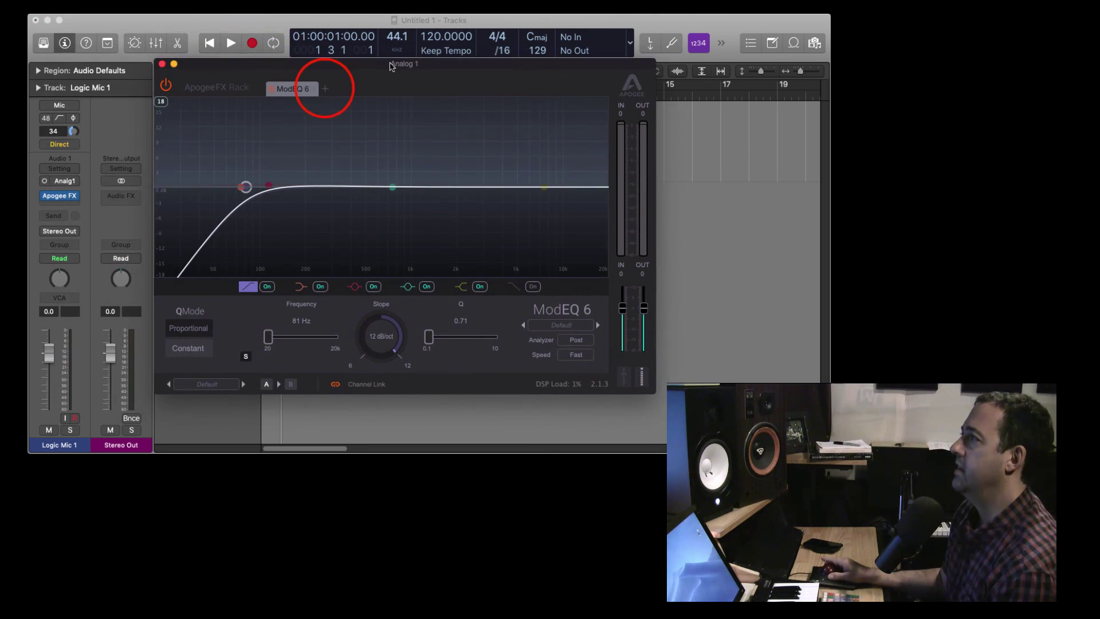
left_click(325, 88)
left_click(361, 163)
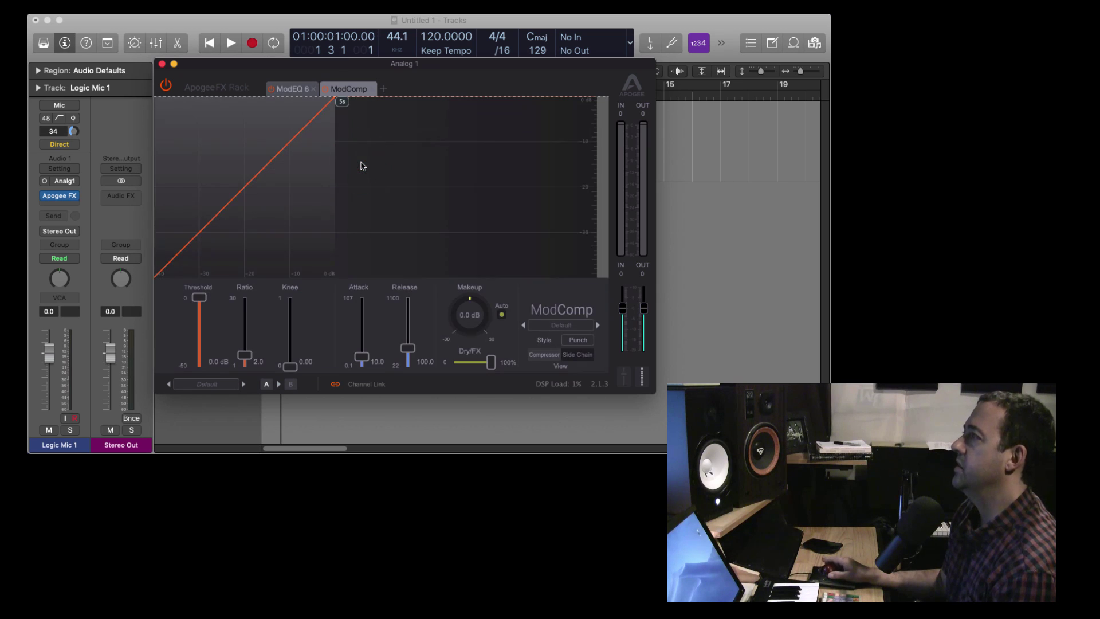
left_click_drag(199, 297, 200, 329)
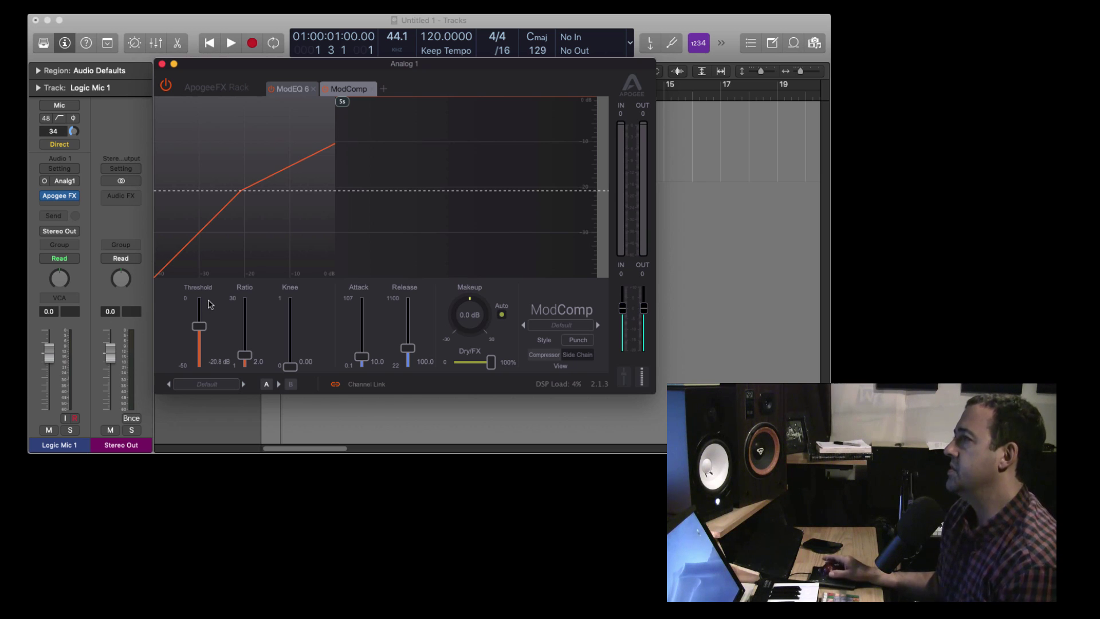
left_click(162, 63)
Drag the playhead to bar 10 in Logic's Tracks area.
left_click(192, 232)
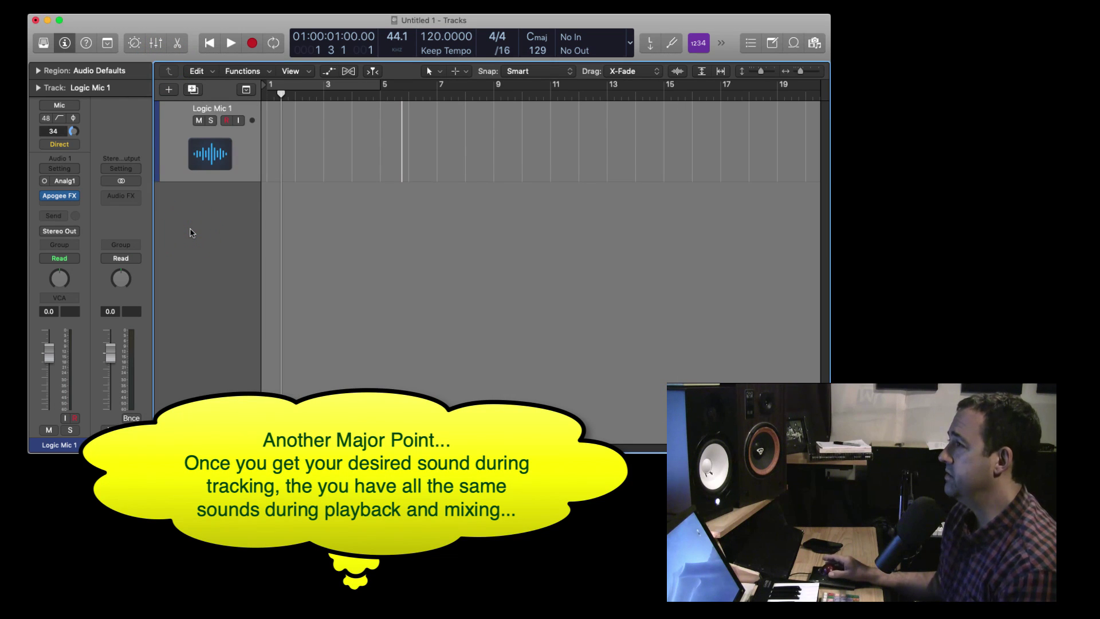
left_click(281, 94)
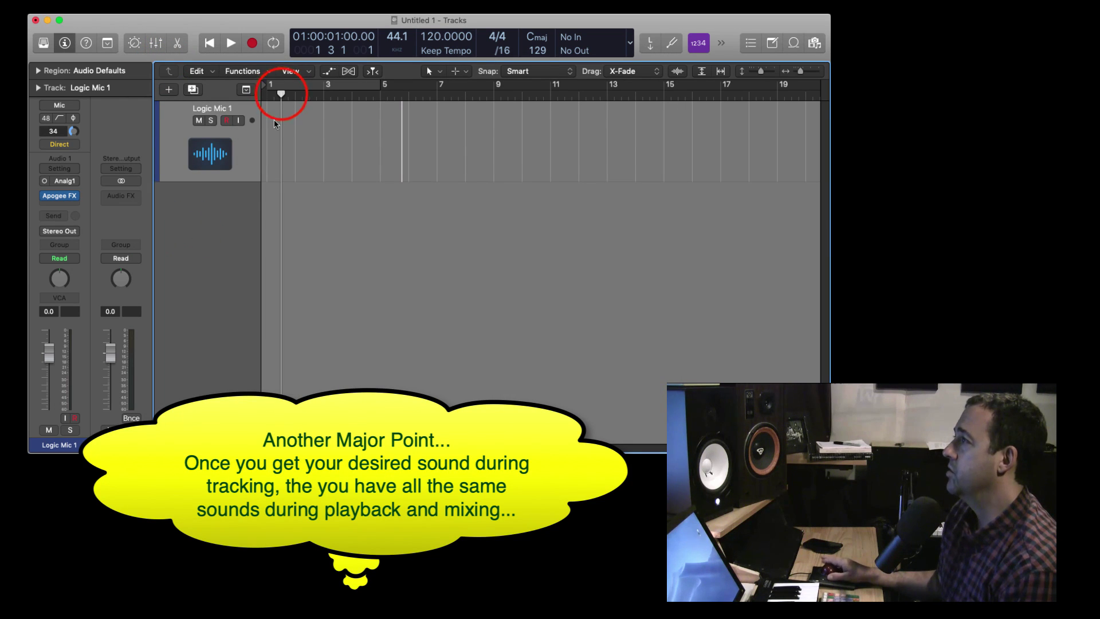
left_click_drag(280, 95, 522, 95)
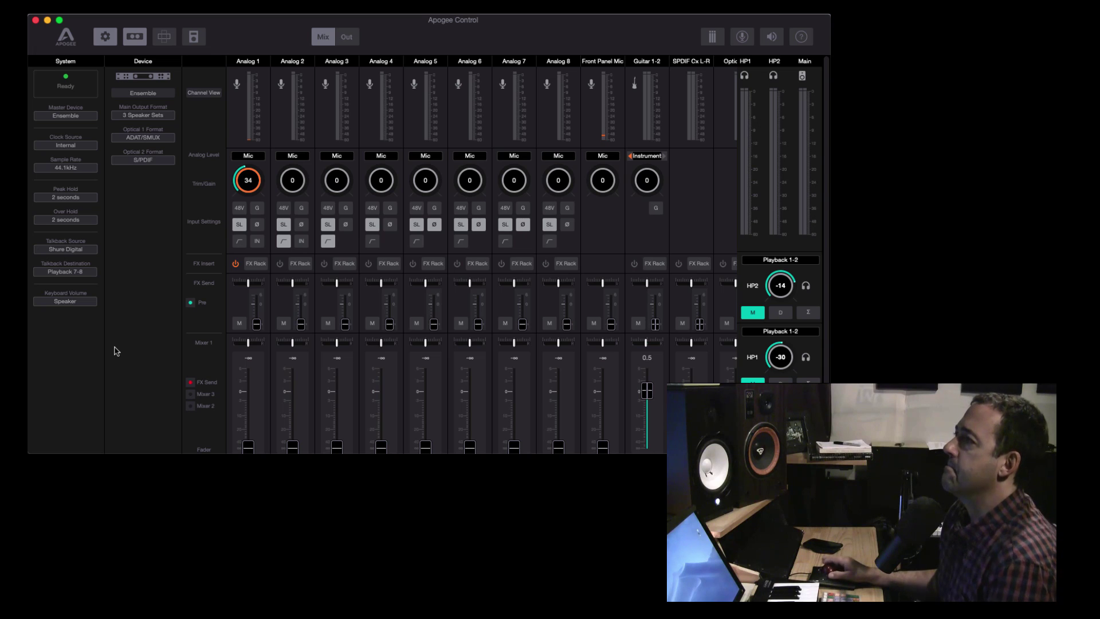
Open Analog 1's FX Rack and add the Opto-3A compressor after ModComp.
left_click(257, 265)
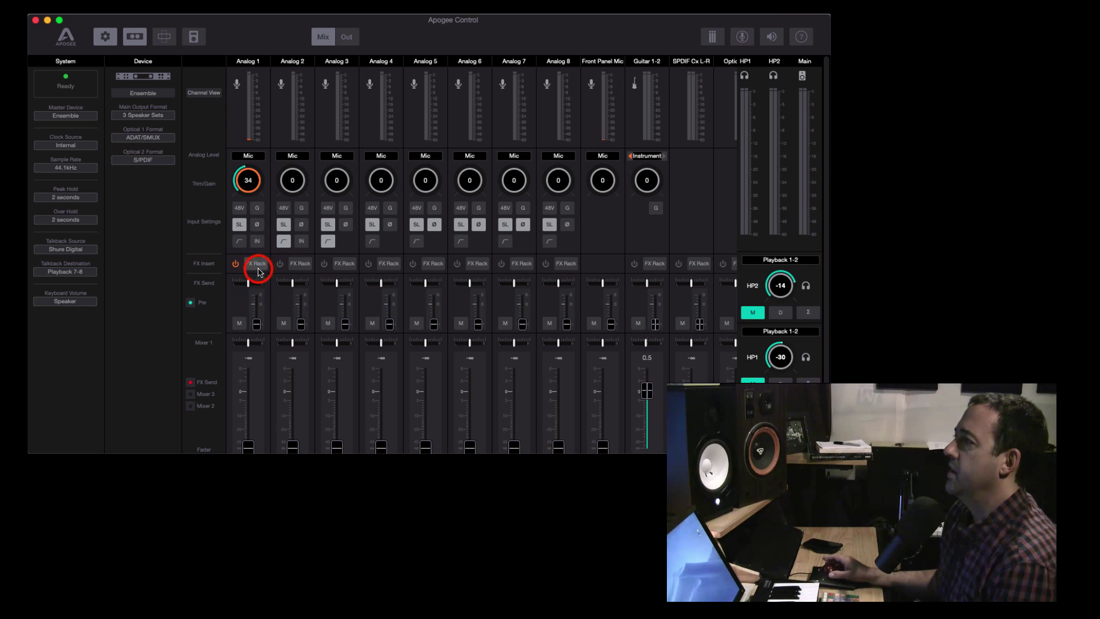
left_click(378, 91)
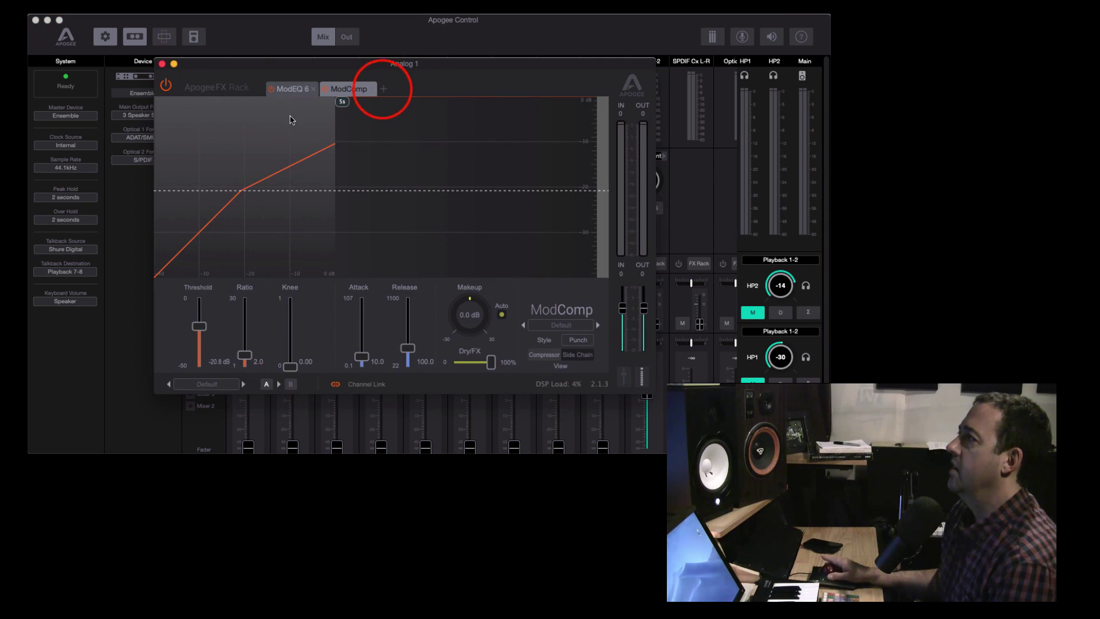
left_click(282, 271)
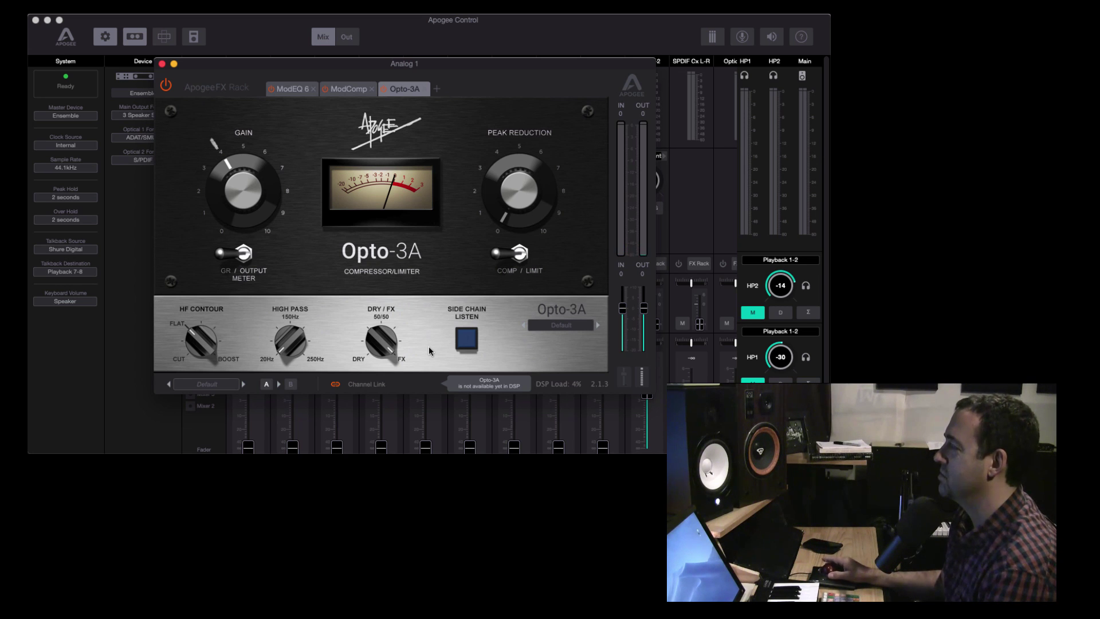
Move the Analog 1 rack window up-left and show ModComp's settings (threshold -20.8 dB, ratio 2.0).
left_click_drag(438, 67, 424, 49)
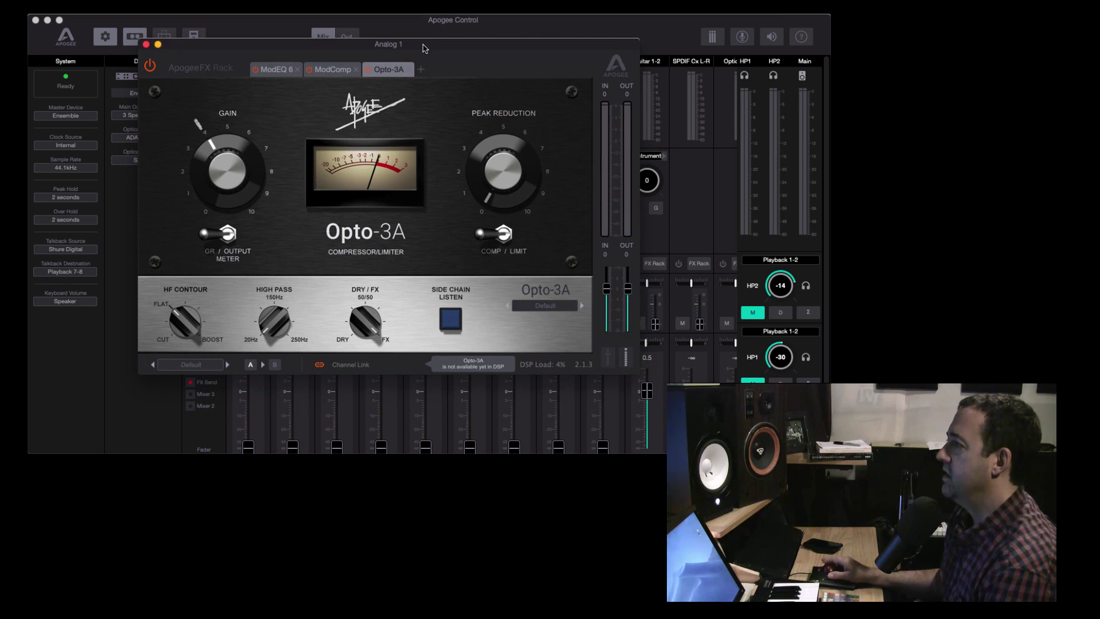
left_click(319, 308)
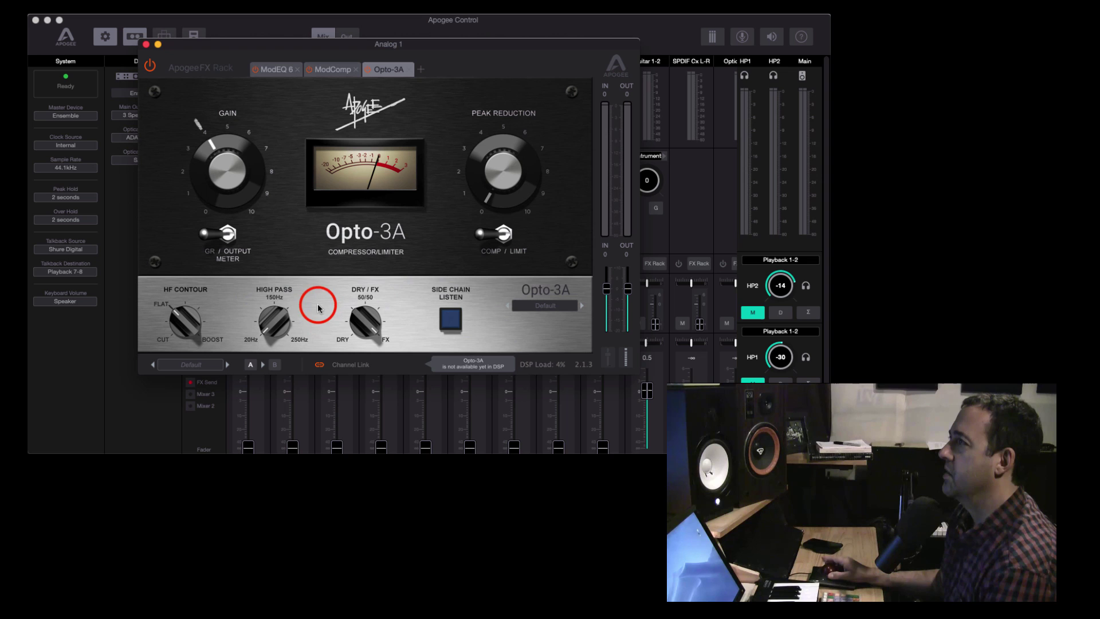
left_click(288, 114)
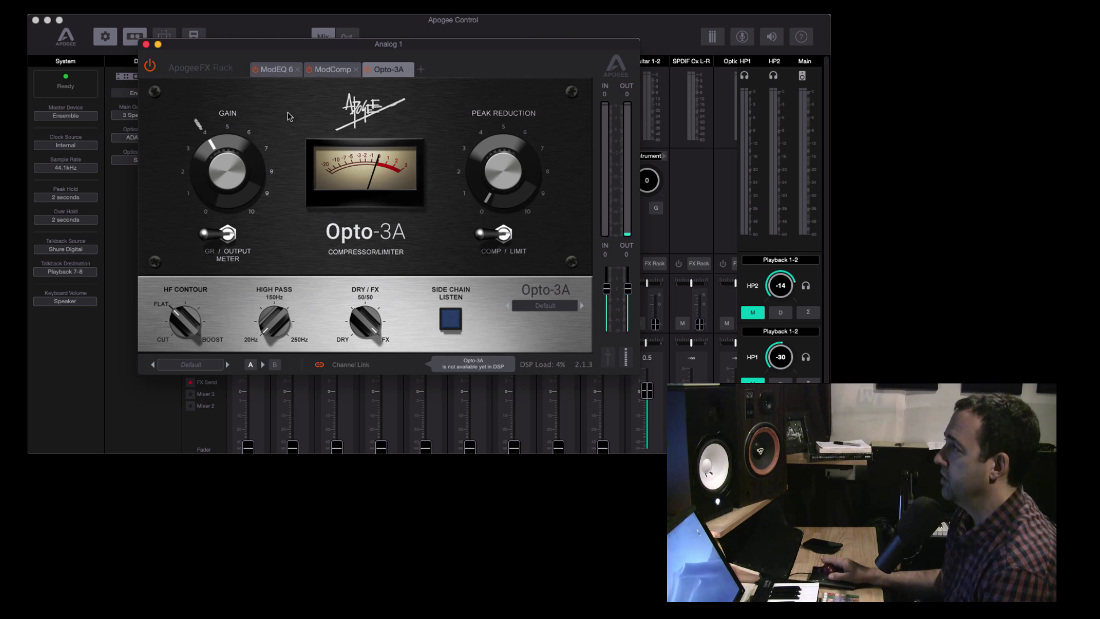
left_click(326, 71)
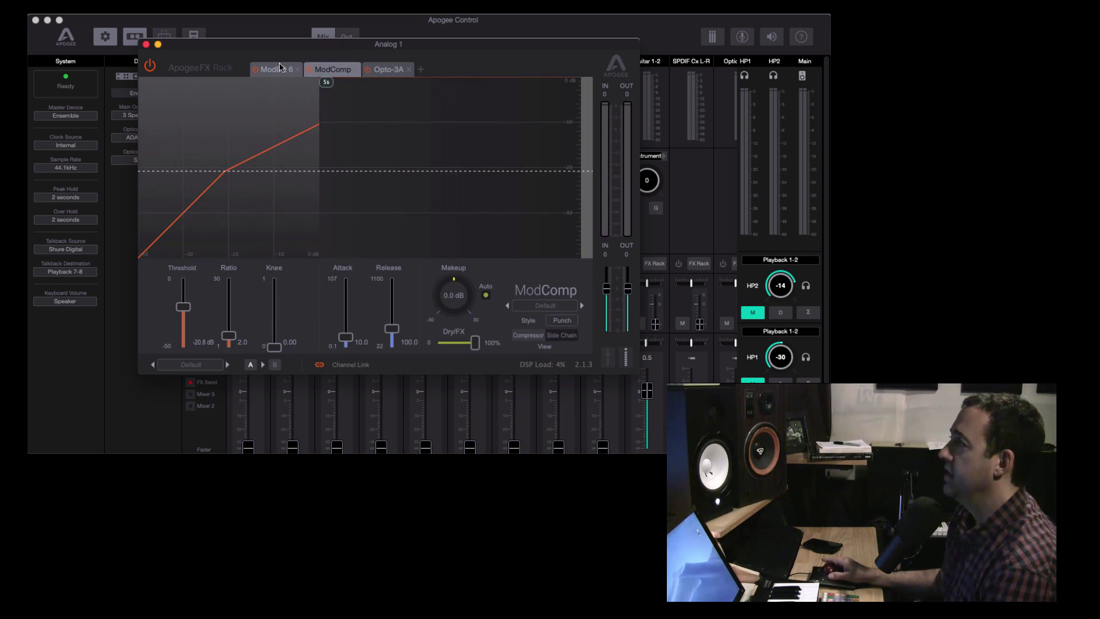
Add the Pultec EQP-IA equalizer after ModEQ 6 in Analog 1's FX Rack, then close the rack.
left_click(277, 69)
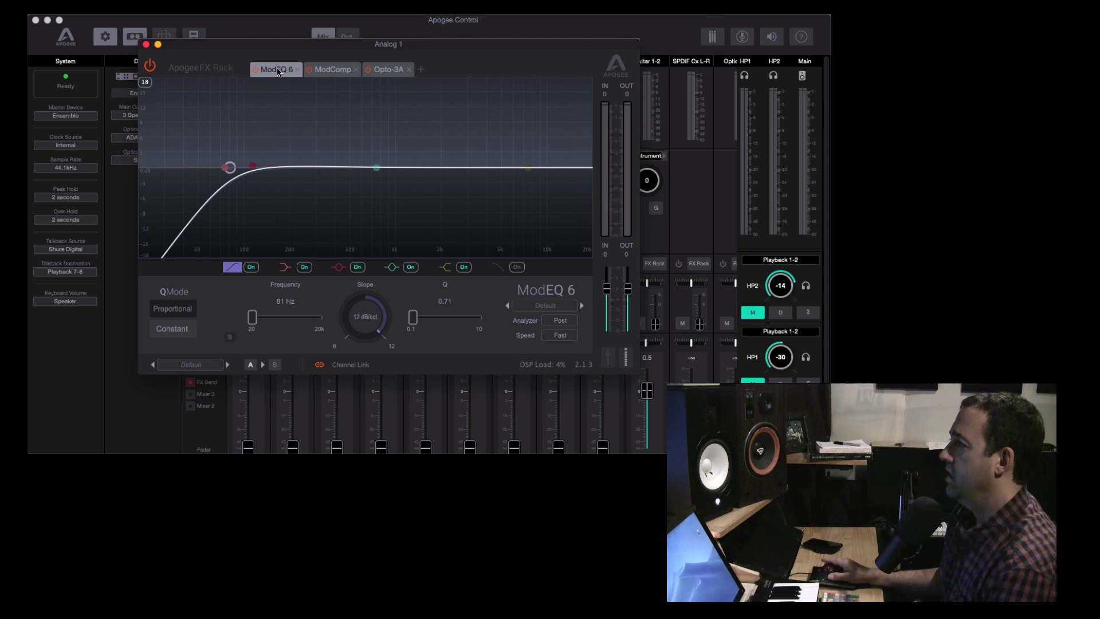
left_click(421, 70)
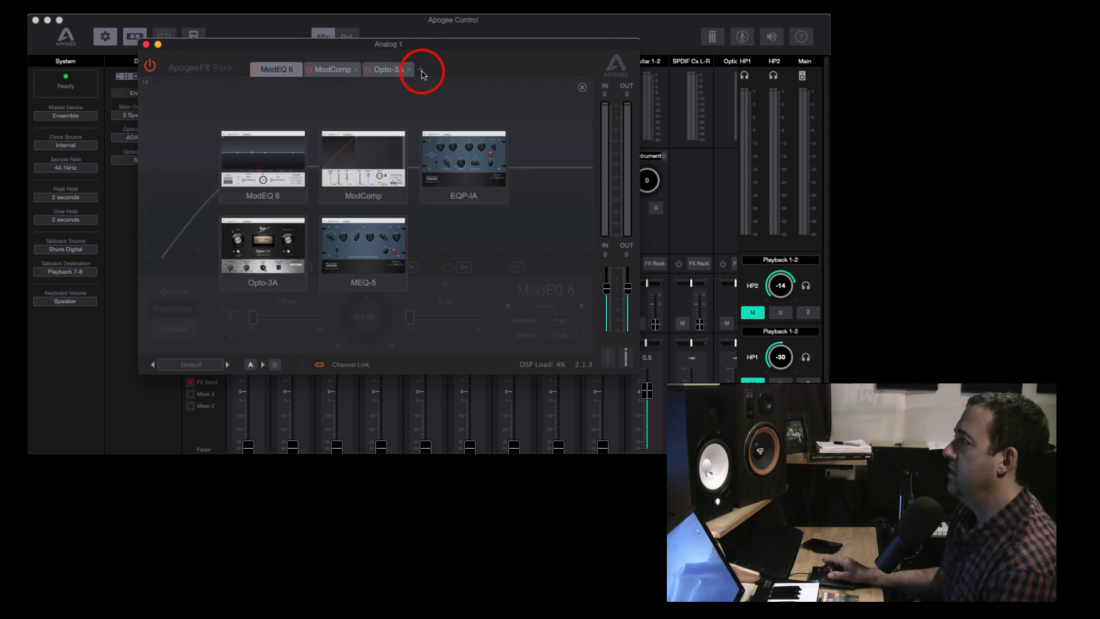
left_click(466, 158)
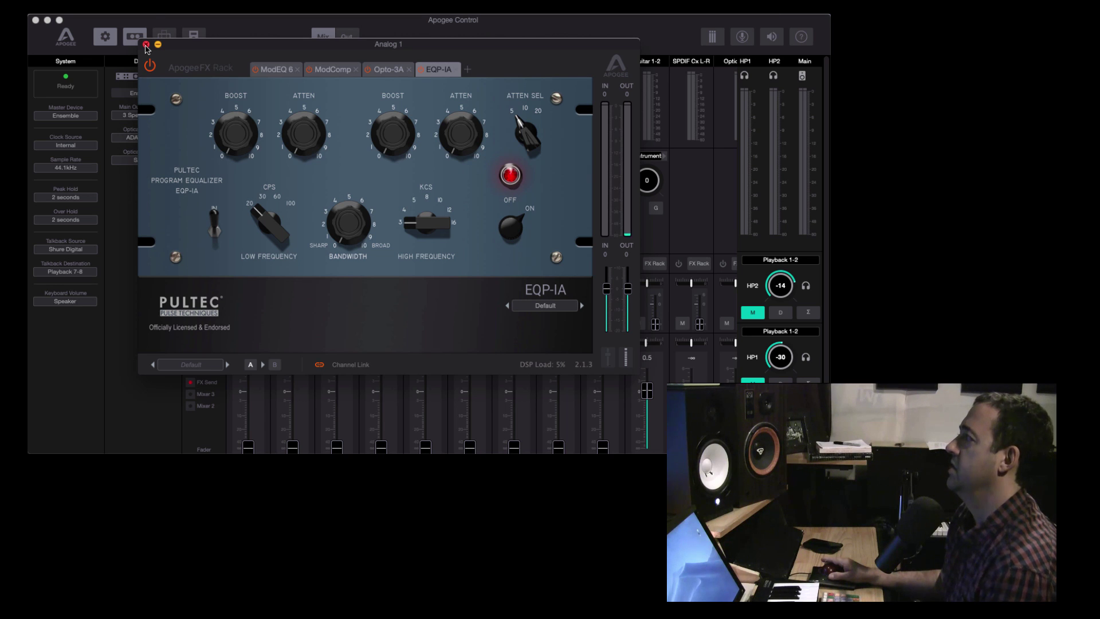
left_click(146, 46)
Close the Analog 1 FX Rack window in Apogee Control.
left_click(410, 35)
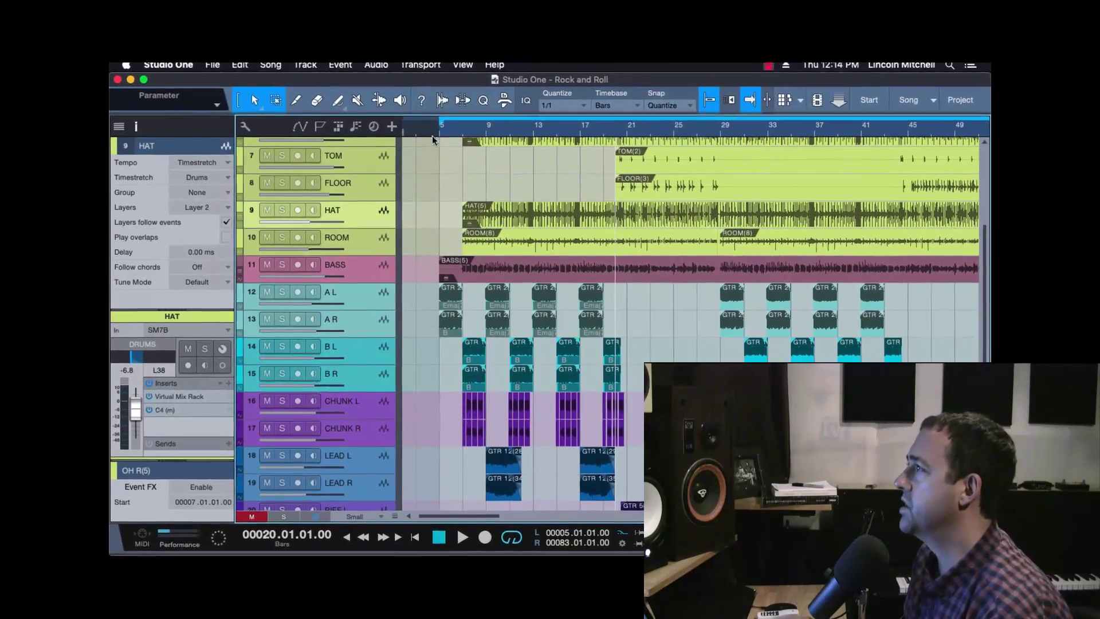
Play the song from bar 5, stop it, then bring up the mix console with F3.
left_click(437, 125)
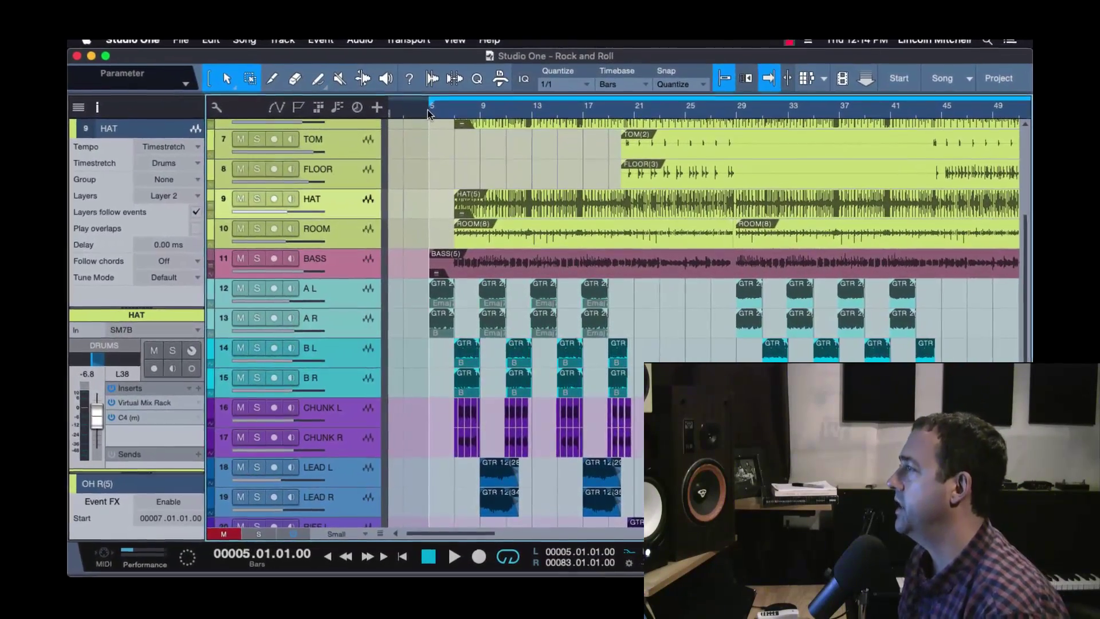
key("space")
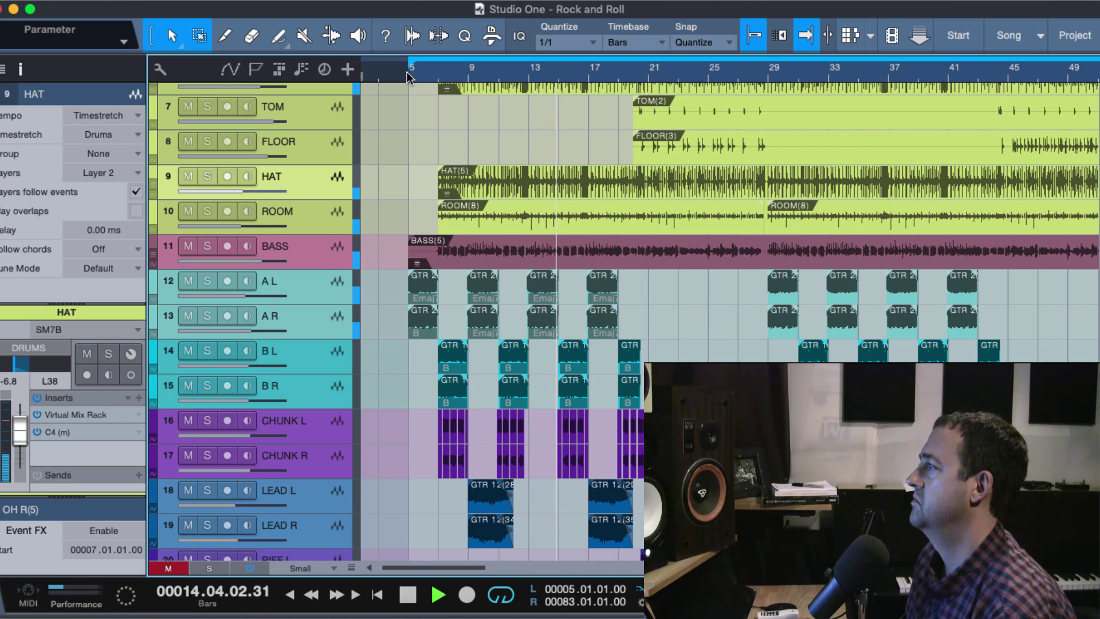
key("space")
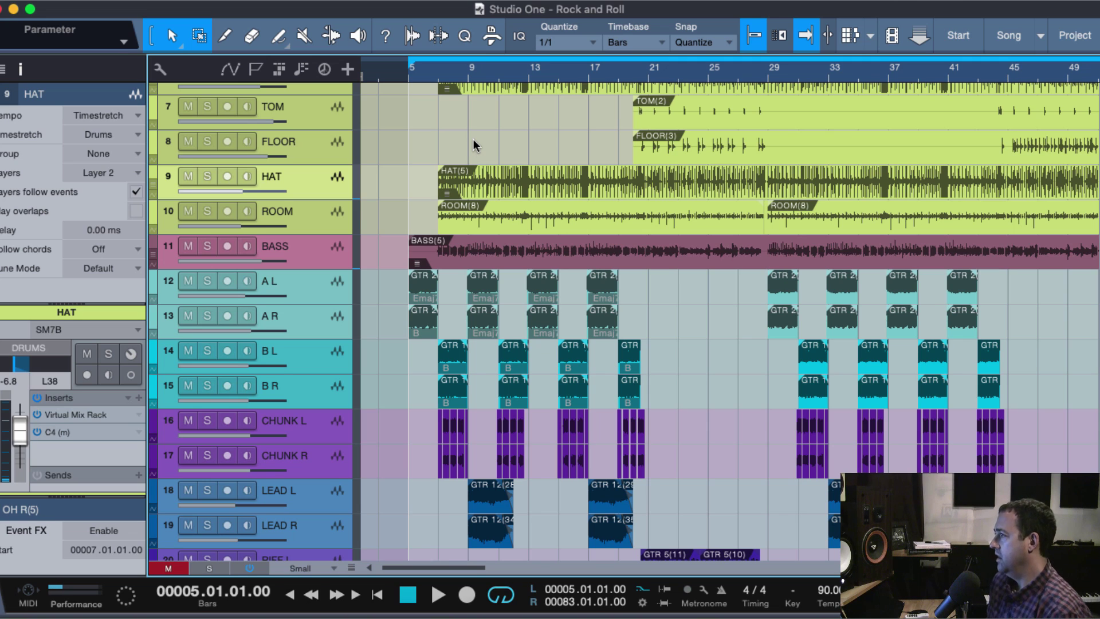
scroll(490, 151, "down", 3)
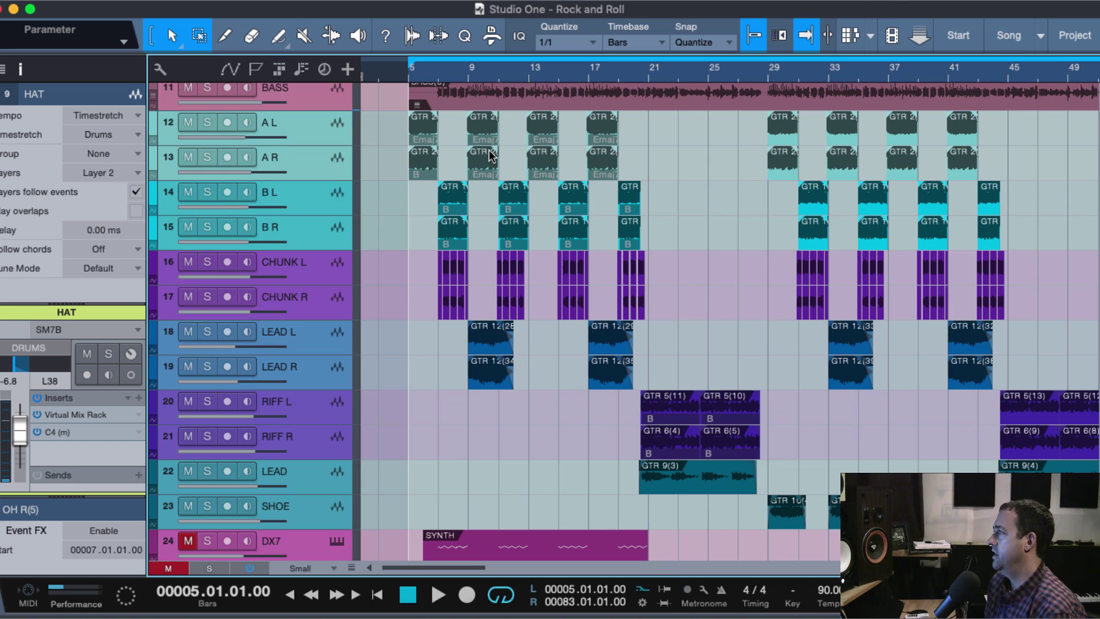
scroll(489, 150, "up", 7)
scroll(489, 150, "down", 3)
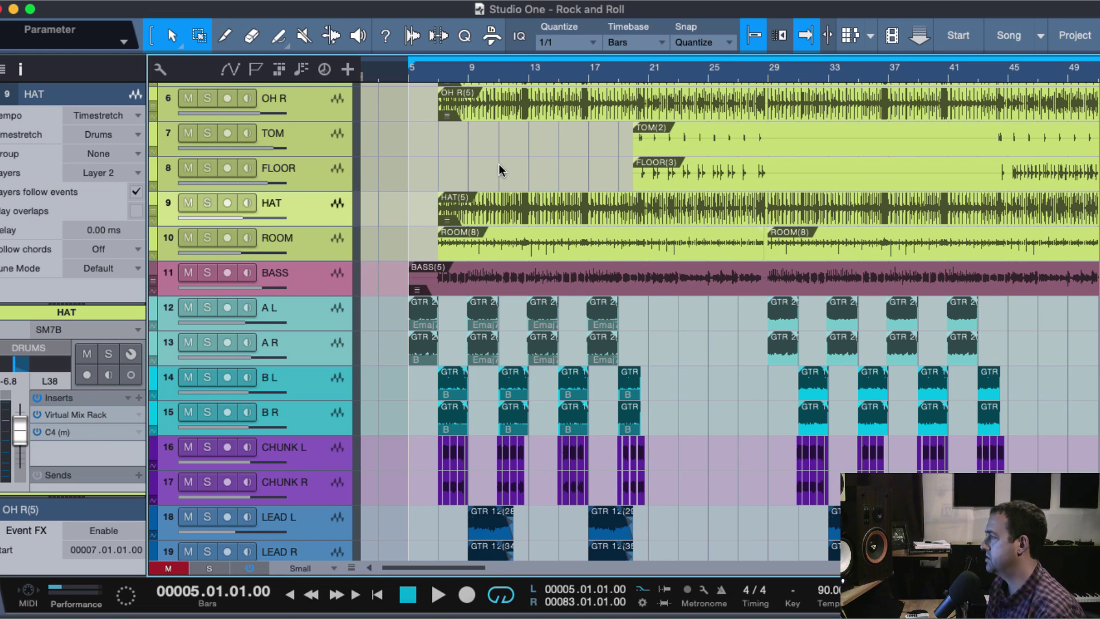
key("F3")
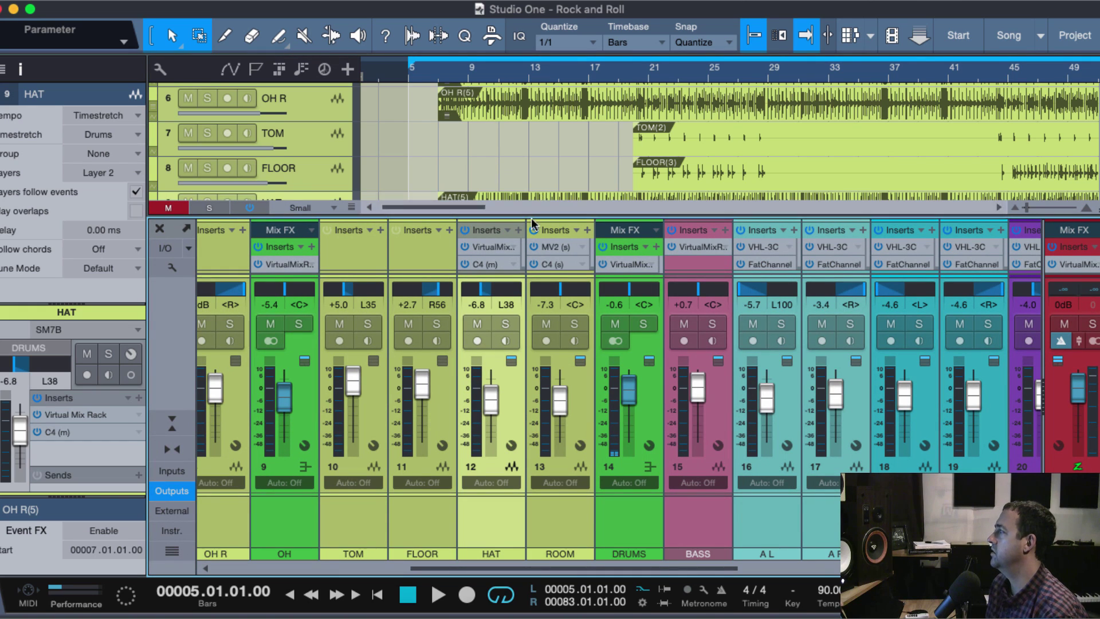
Insert an Apogee FX Rack on the DRUMS bus and load a ModComp compressor into it.
left_click(656, 246)
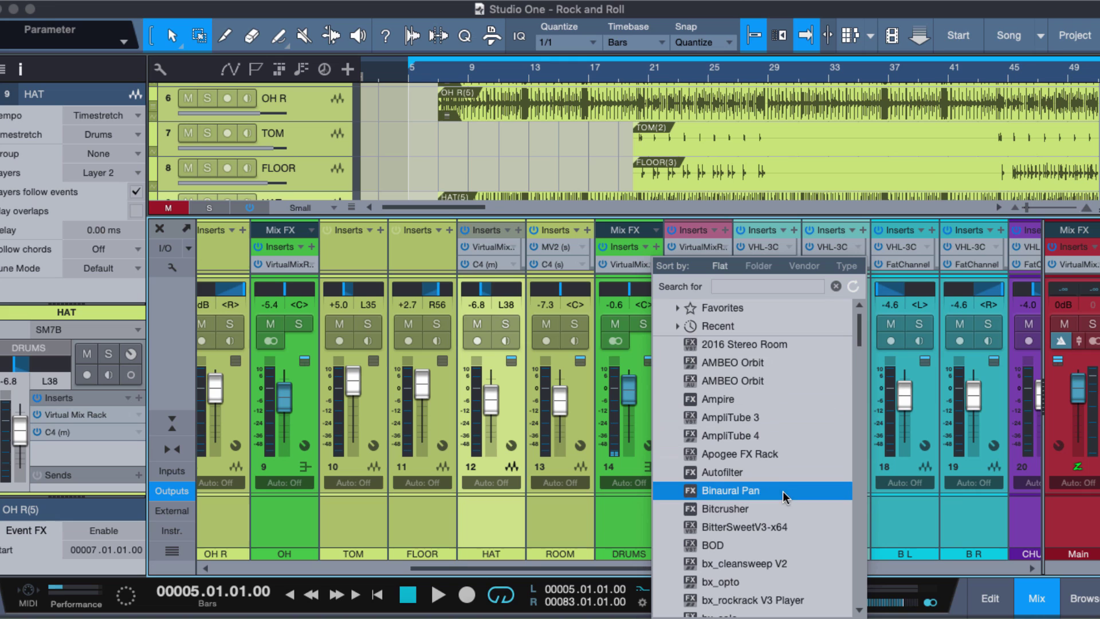
left_click(780, 450)
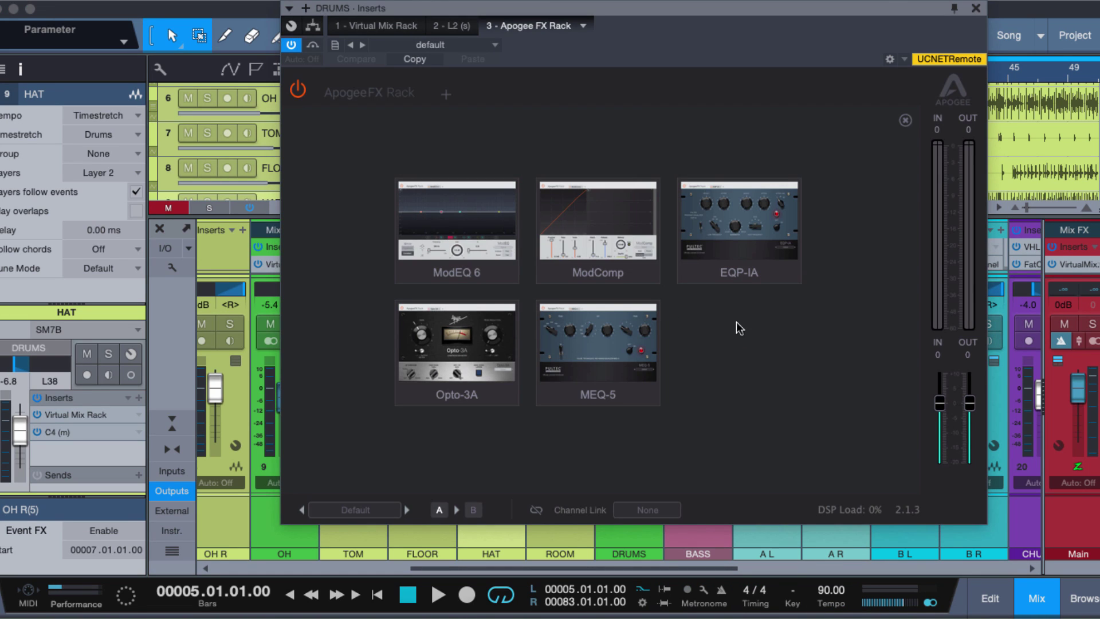
left_click(597, 228)
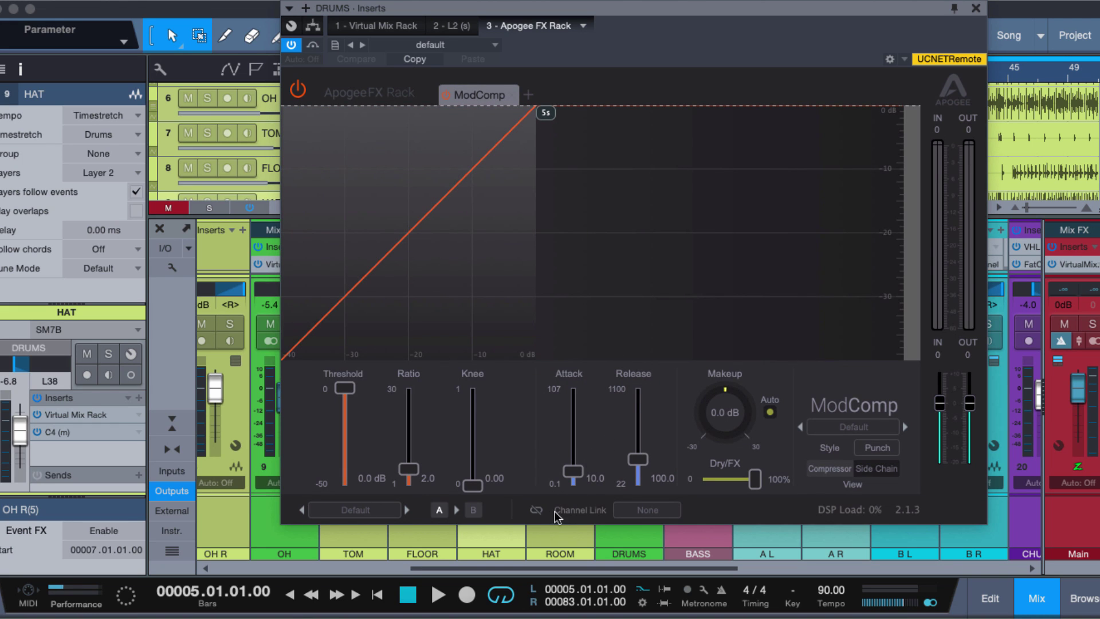
left_click(636, 510)
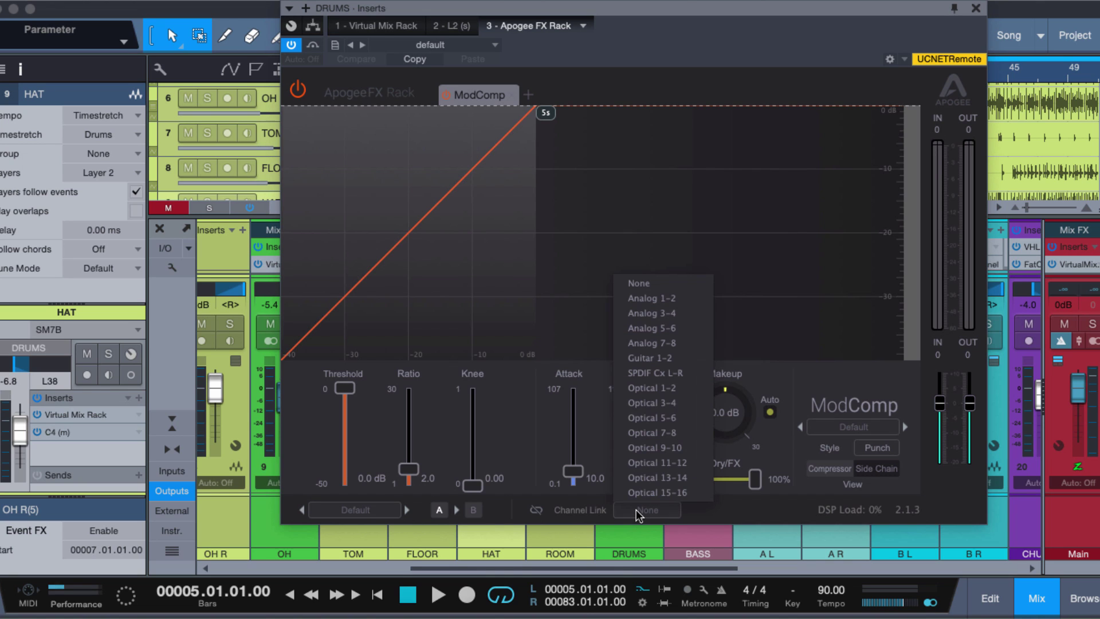
Link the DRUMS ModComp to Analog 1-2 and switch over to Apogee Control.
left_click(690, 296)
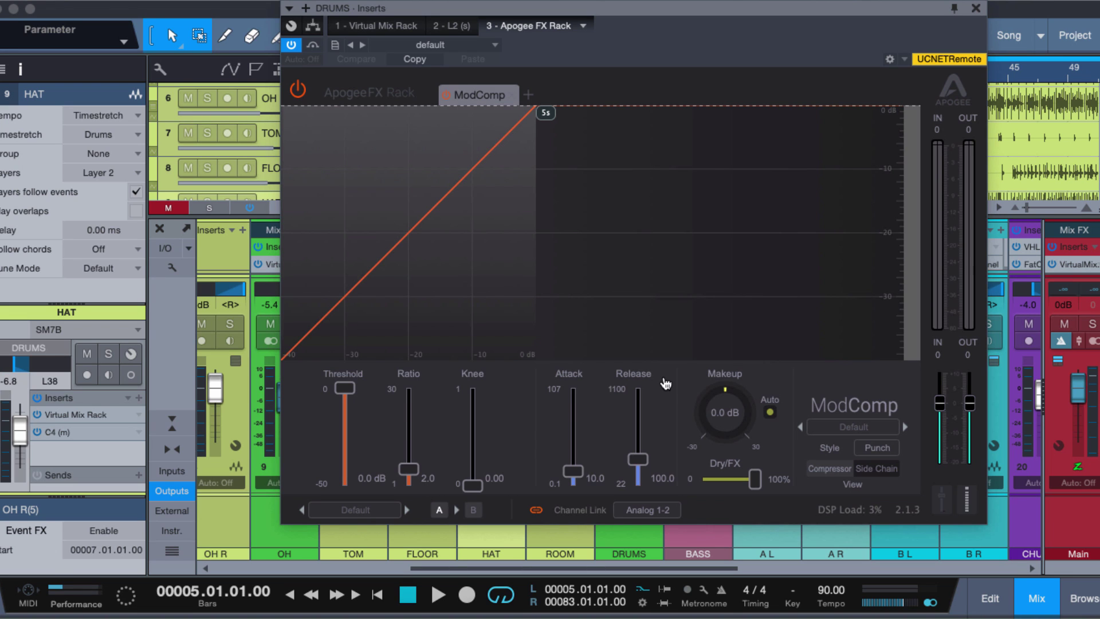
key("super+Tab")
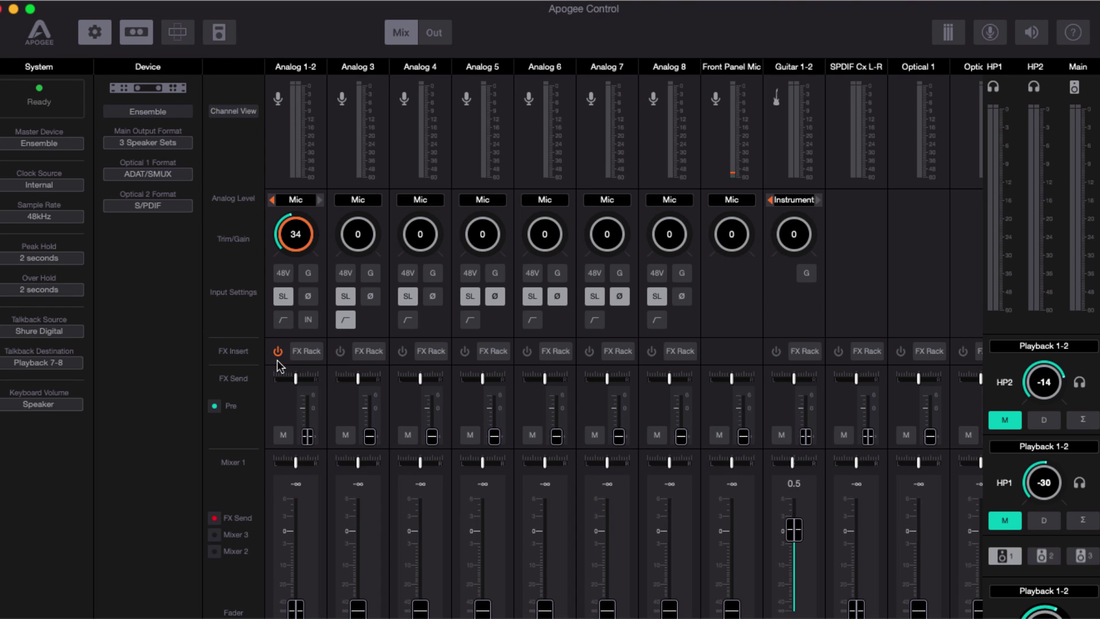
Open Analog 1-2's FX Rack and drag the ModComp threshold down to -12.7 dB.
left_click(310, 352)
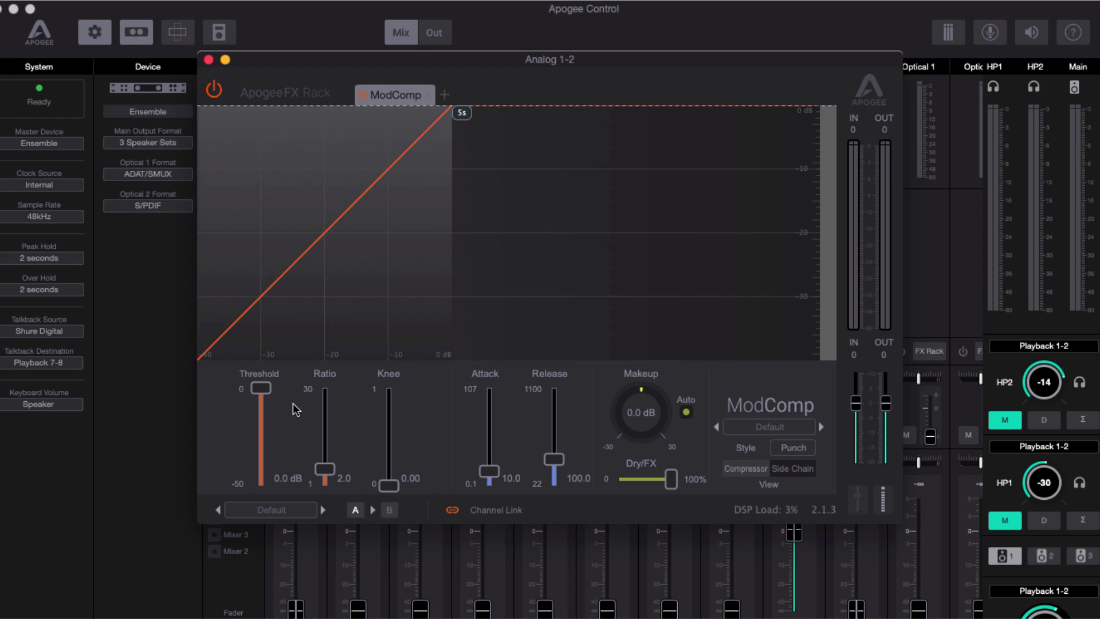
left_click_drag(264, 390, 267, 416)
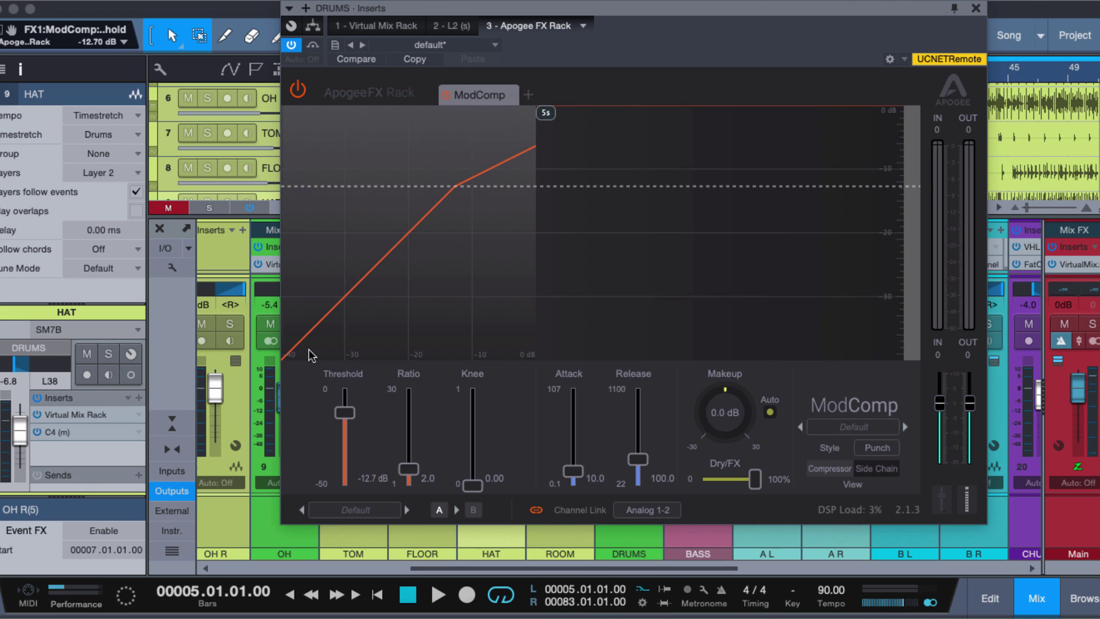
Start playback, glance at Apogee Control, then close the DRUMS insert window and hide the mixer.
left_click_drag(641, 7, 637, 39)
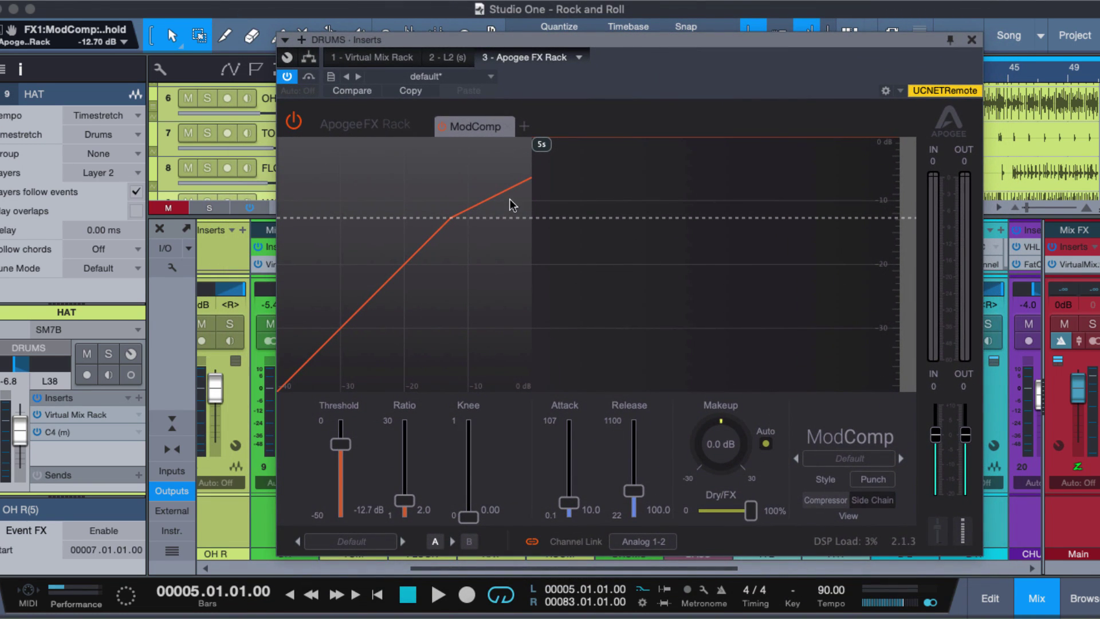
key("space")
key("space")
key("super+Tab")
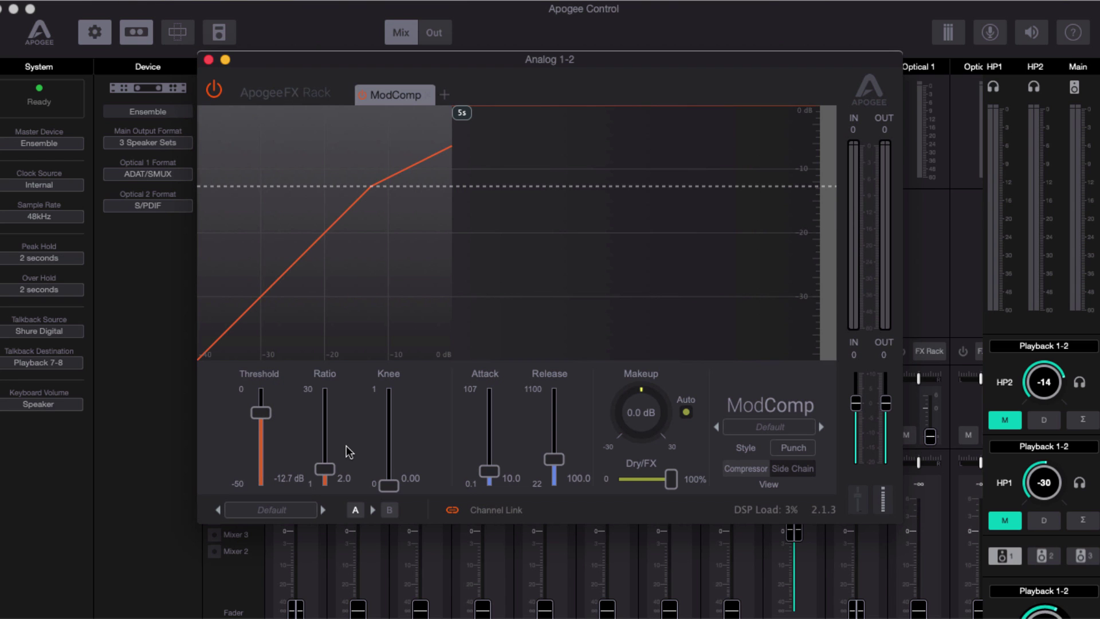
key("super+Tab")
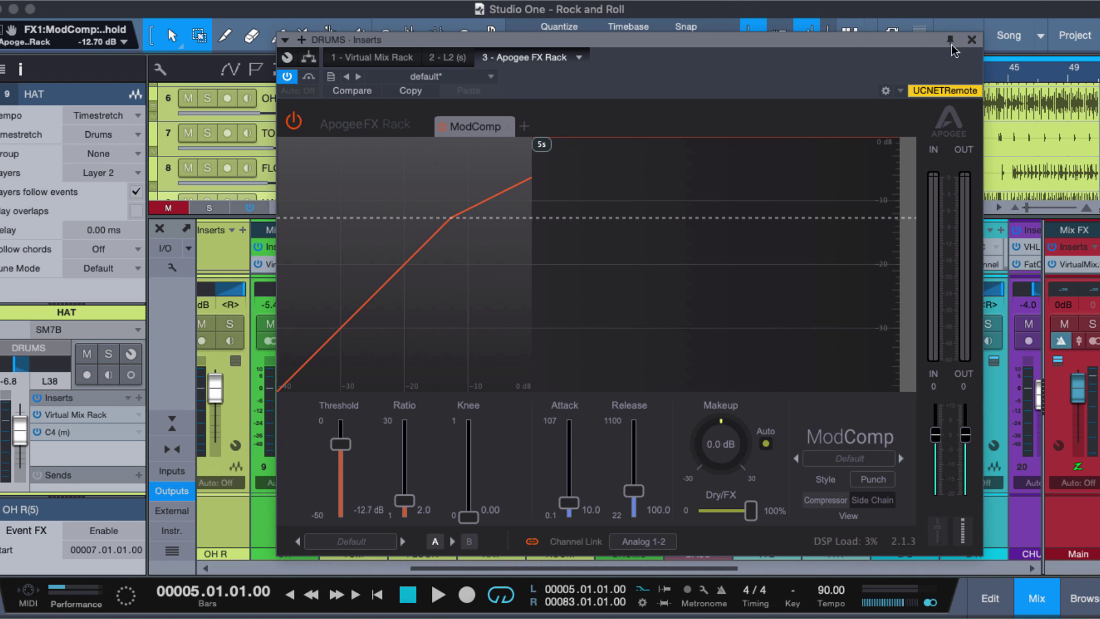
left_click(972, 39)
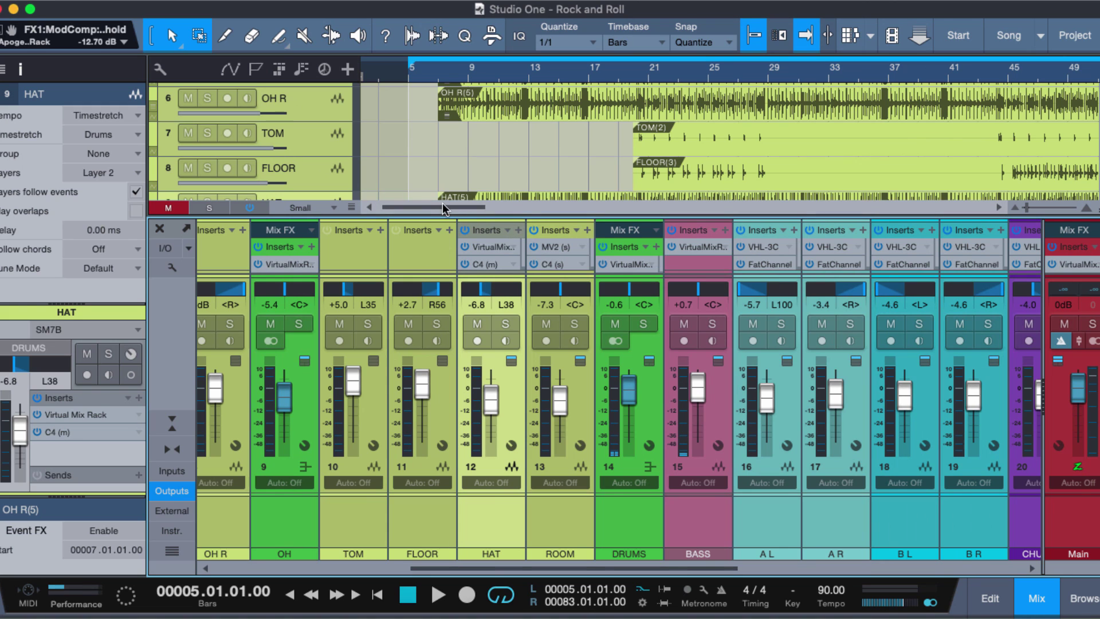
key("F3")
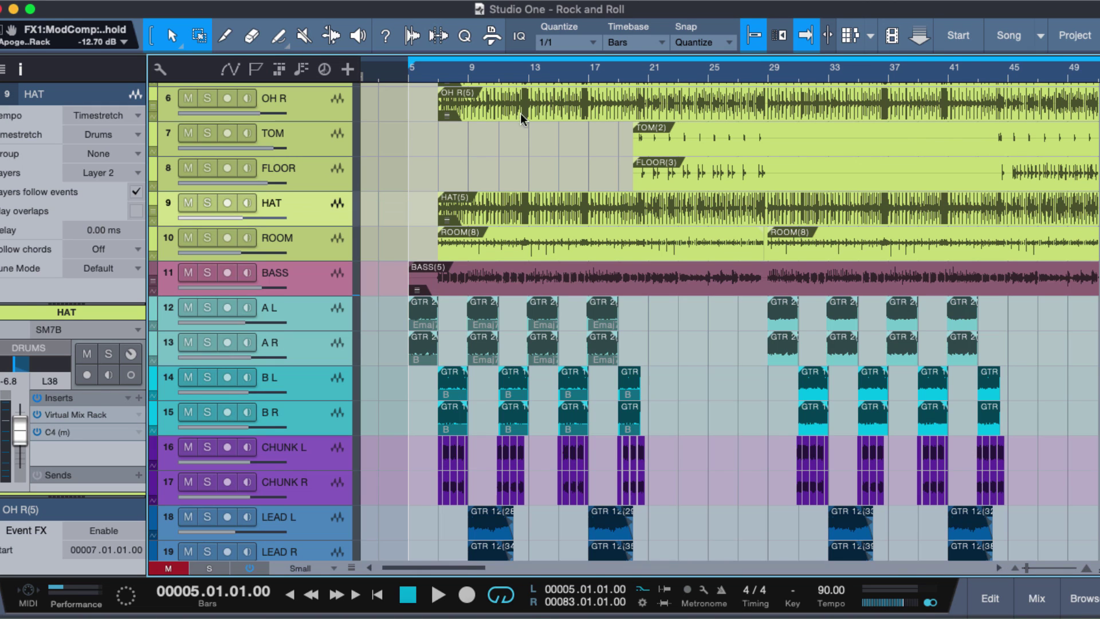
Play the song from bar 20, checking Apogee Control, then show the mix console again.
left_click(633, 80)
key("space")
key("super+Tab")
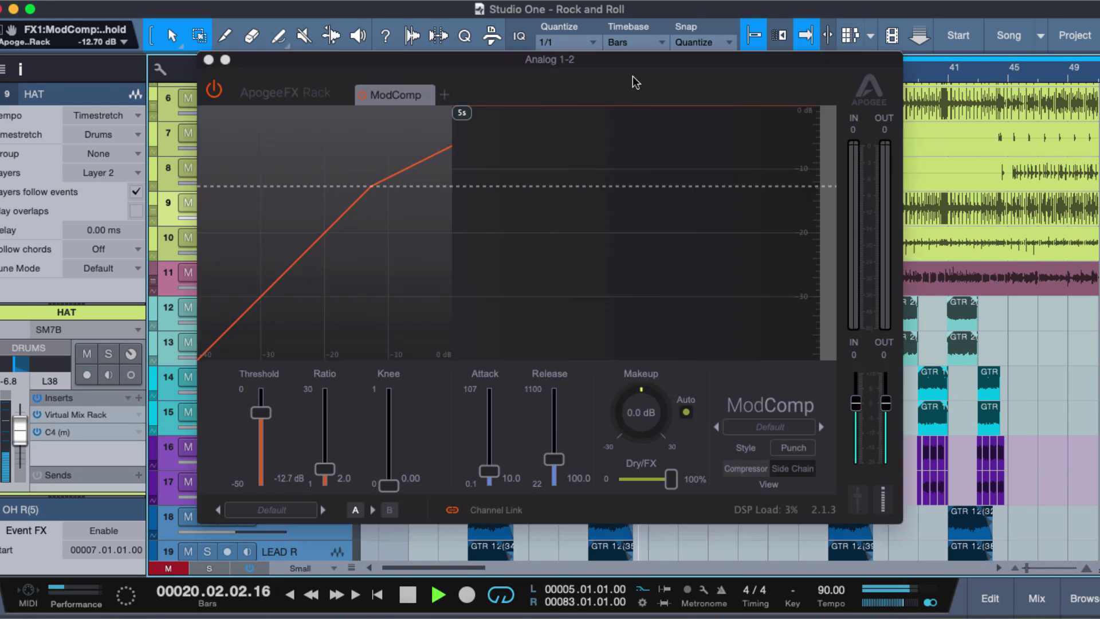
key("super+Tab")
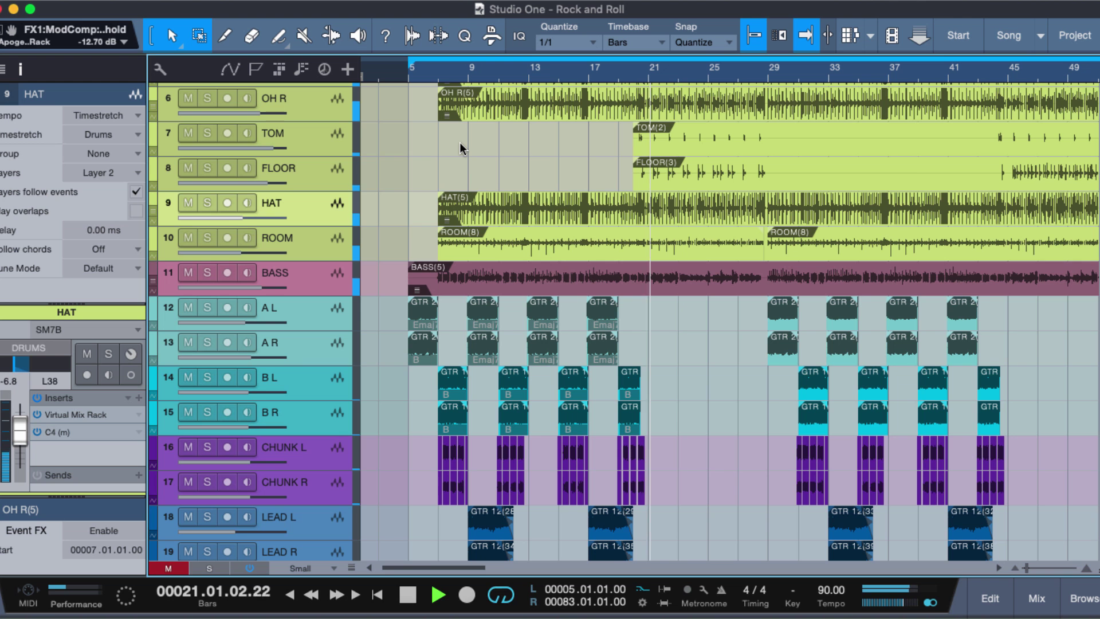
key("super+Tab")
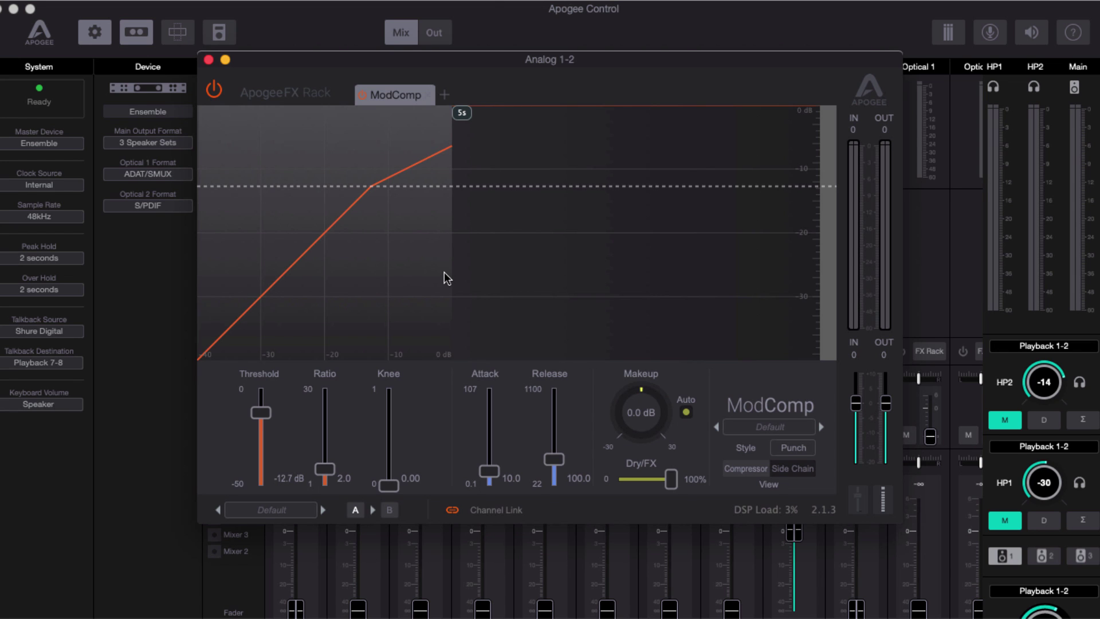
key("super+Tab")
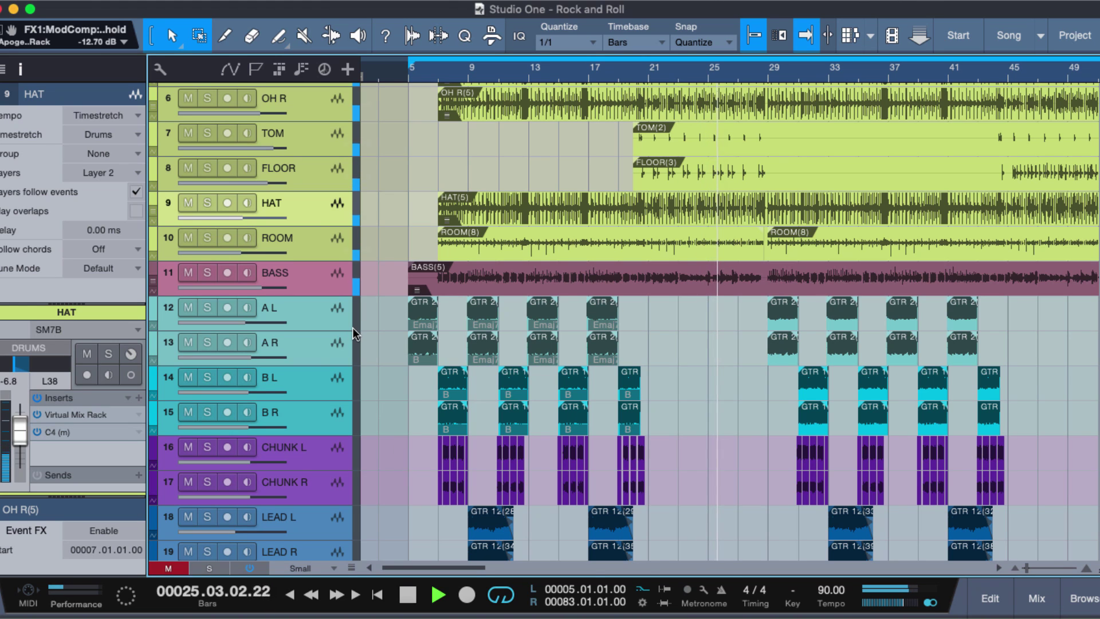
key("F3")
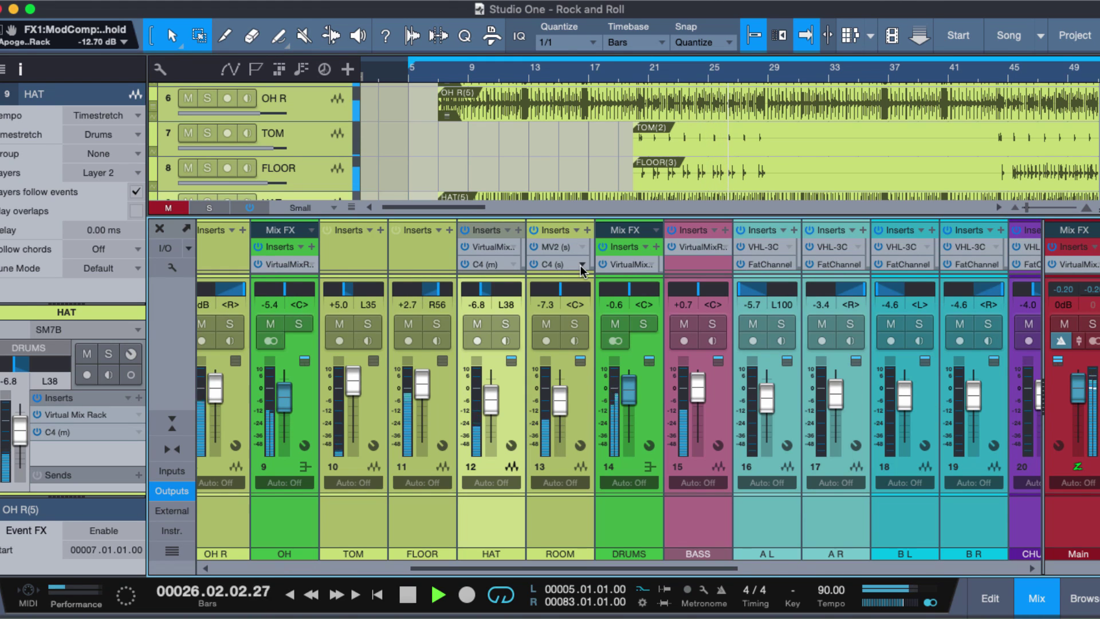
Open the DRUMS ModComp and sweep threshold (down to -37.3 dB) and ratio (around 15) during playback.
left_click(630, 264)
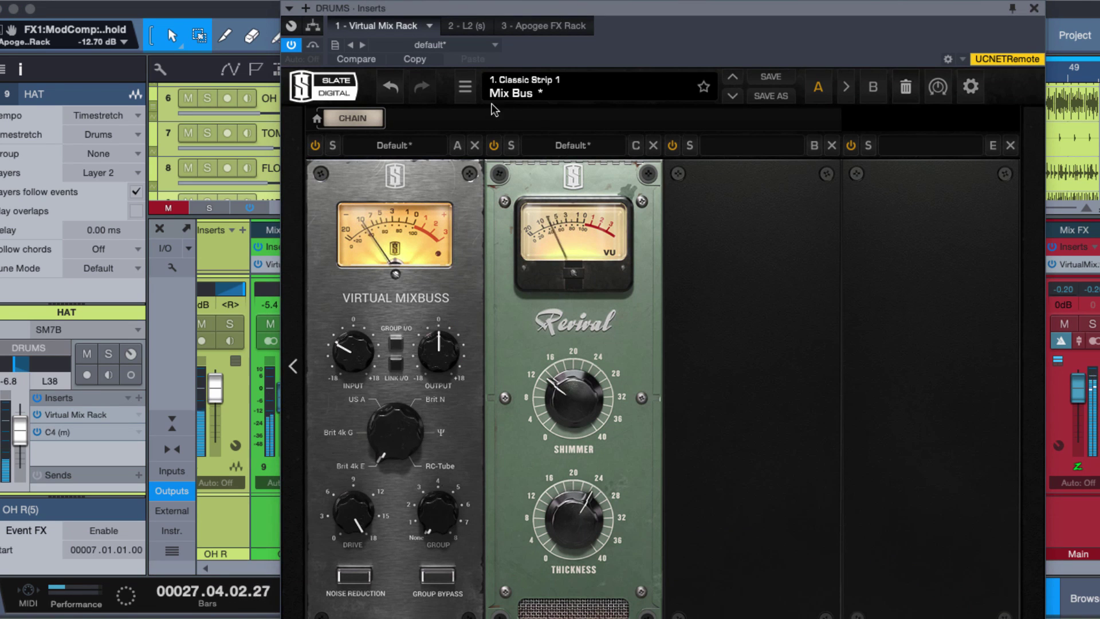
left_click(540, 27)
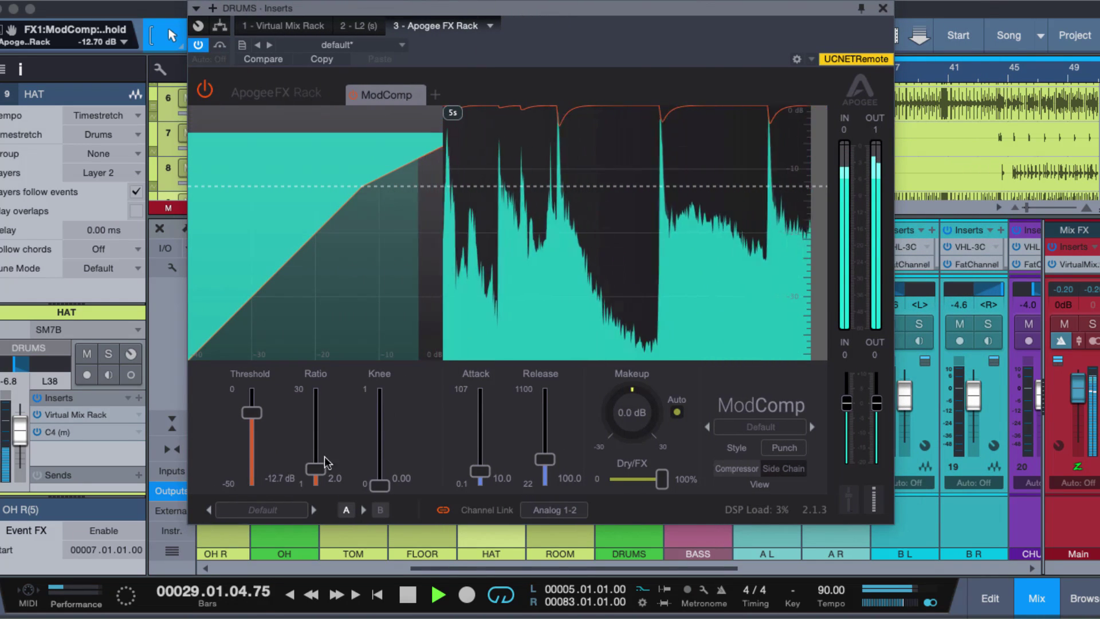
left_click_drag(253, 419, 251, 445)
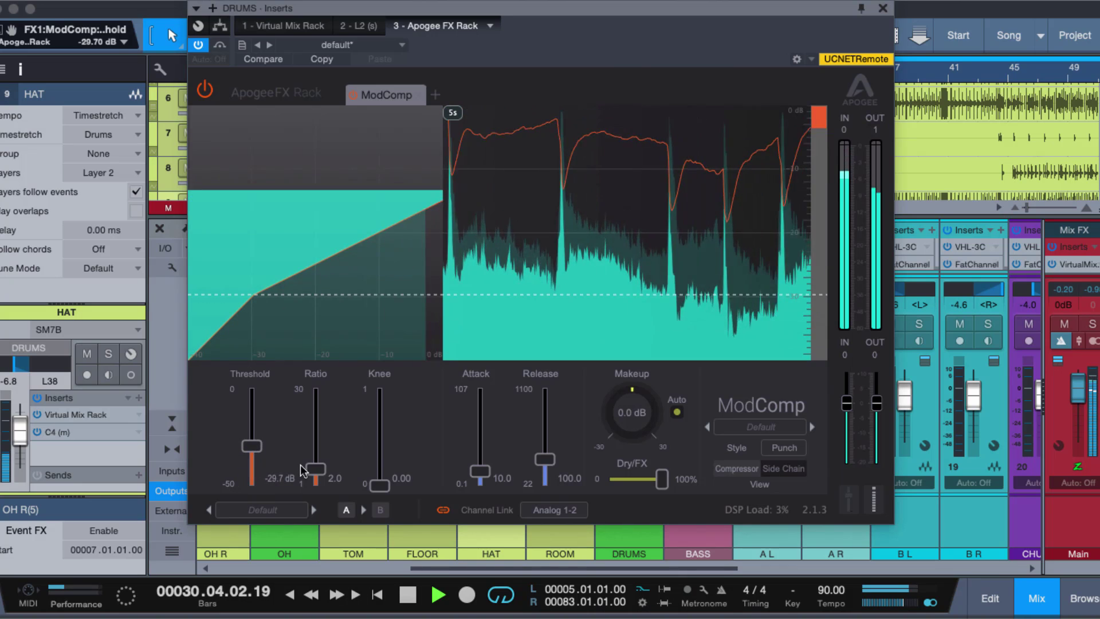
left_click_drag(315, 468, 316, 420)
left_click_drag(251, 445, 252, 460)
left_click_drag(316, 418, 316, 412)
left_click_drag(252, 460, 254, 411)
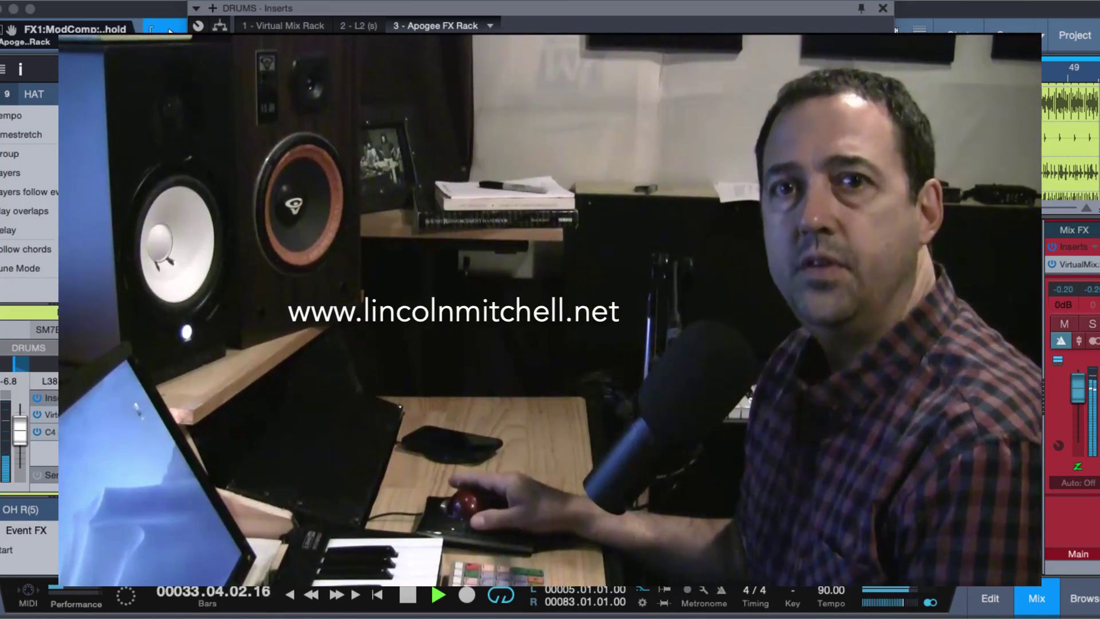
Stop the transport so the playhead returns to bar 20.
key("space")
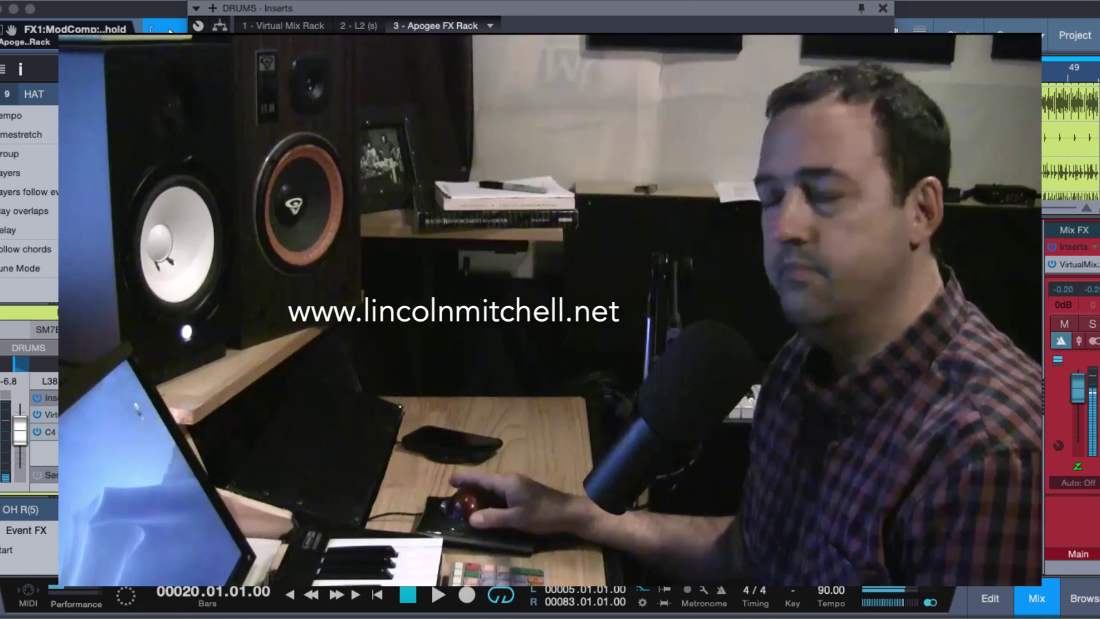